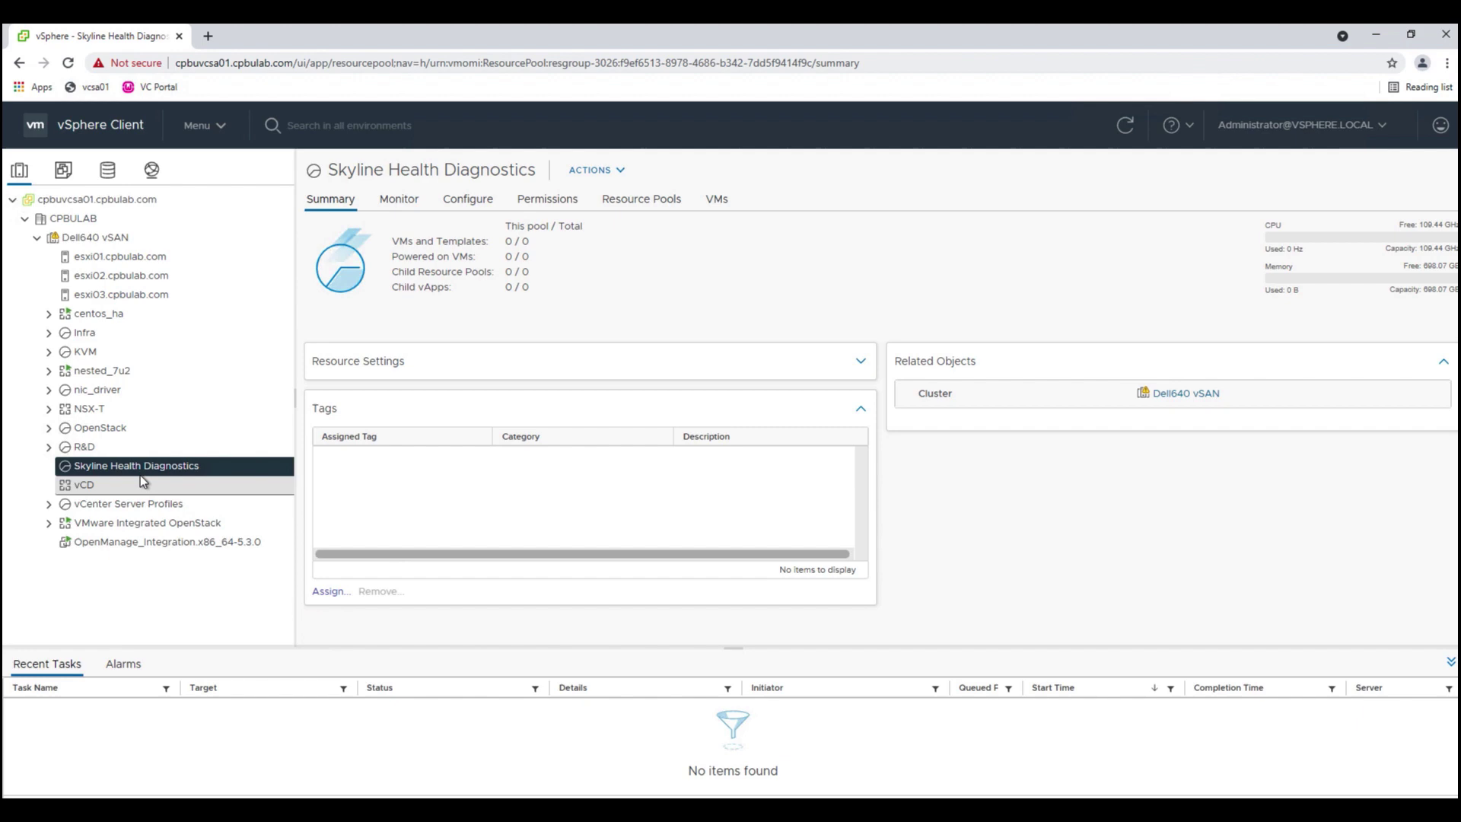
# - Start an OVF deployment into the Skyline Health Diagnostics pool using the local SHD OVA file
pyautogui.rightClick(140, 466)
pyautogui.click(185, 582)
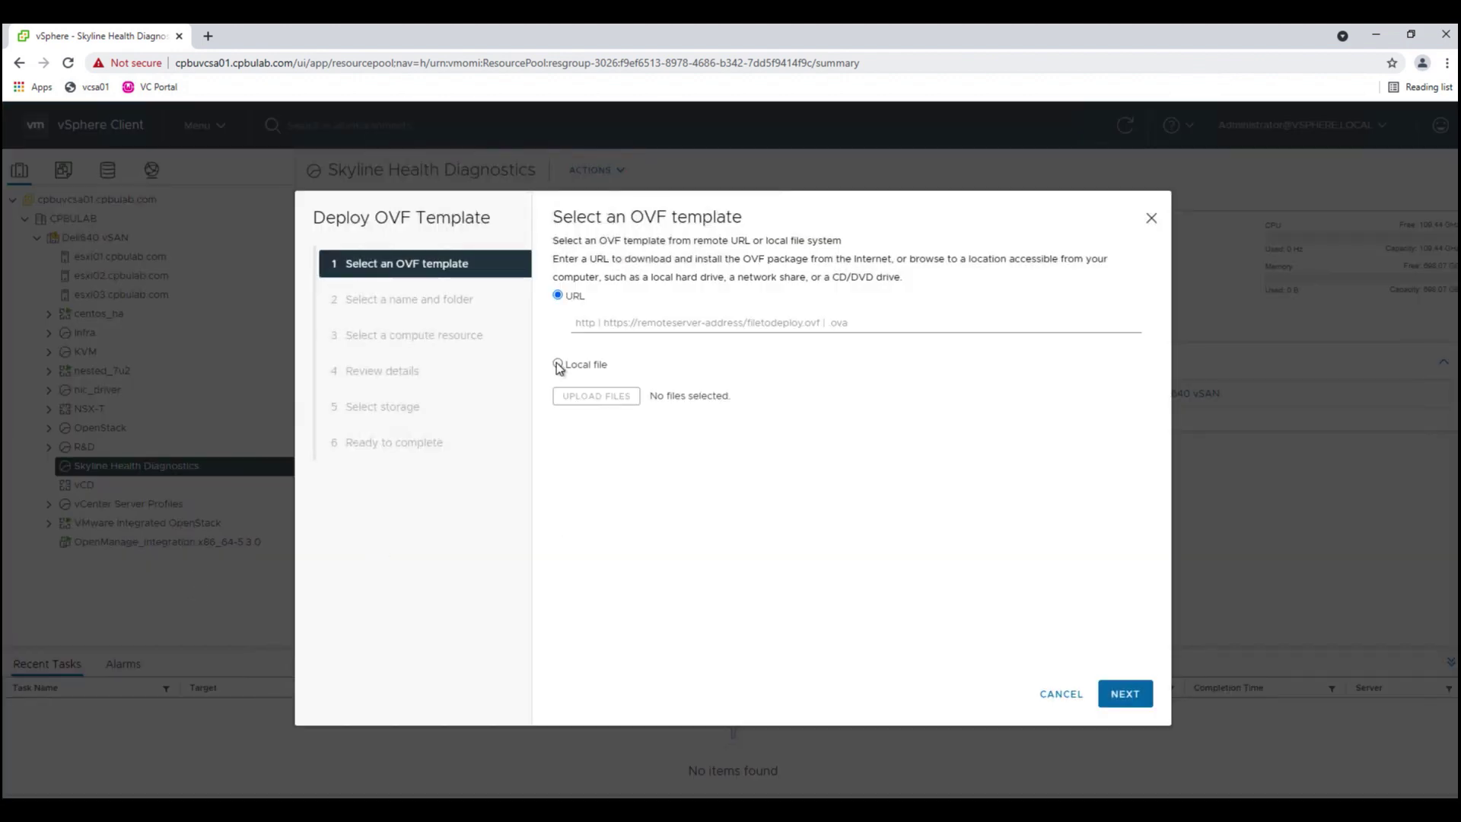
pyautogui.click(558, 364)
pyautogui.click(587, 394)
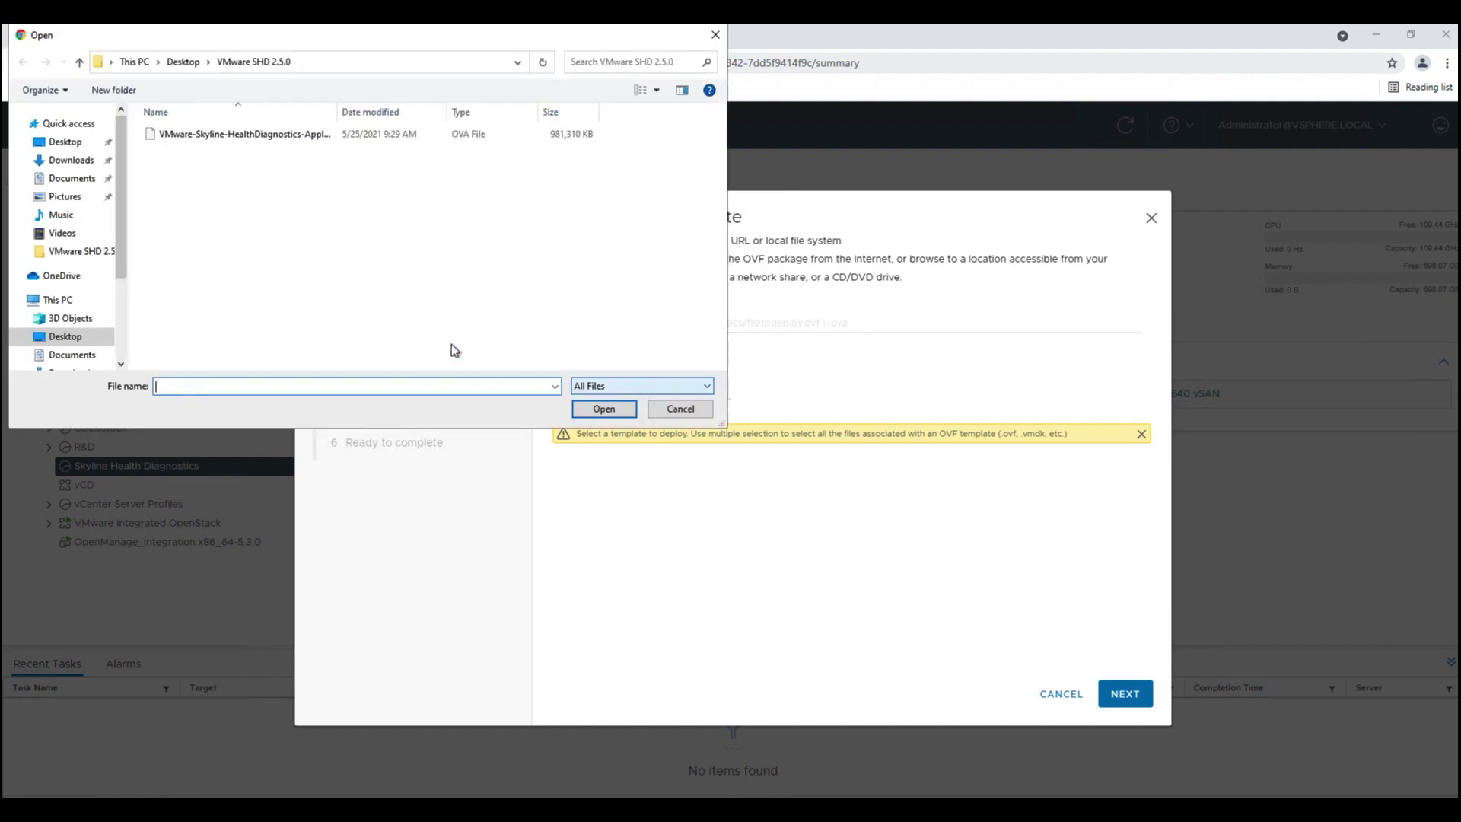
pyautogui.click(248, 134)
pyautogui.click(586, 403)
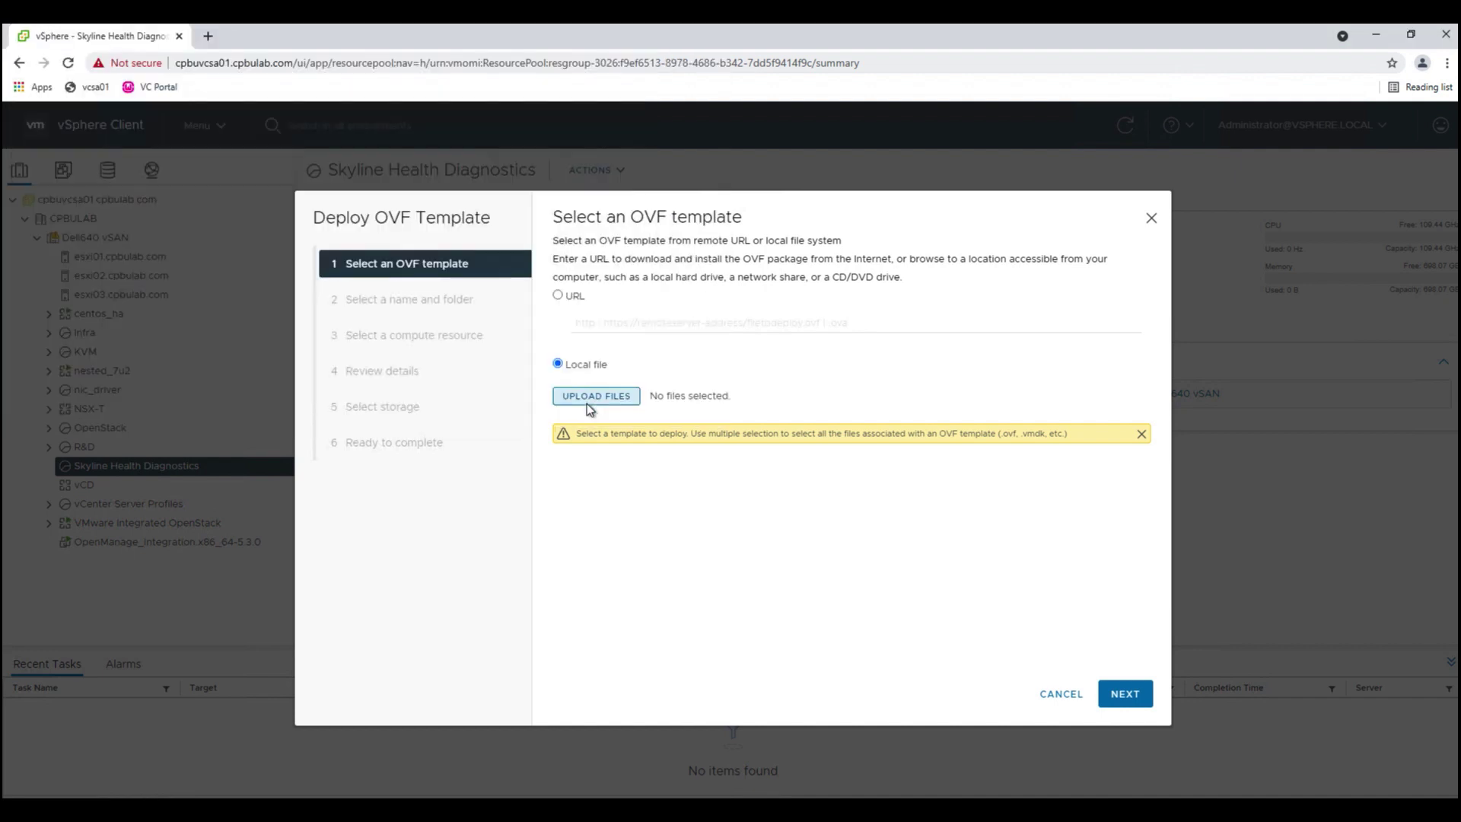
# - Keep the default VM name and compute resource, accept the licenses, and store it on vsanDatastore
pyautogui.click(1114, 705)
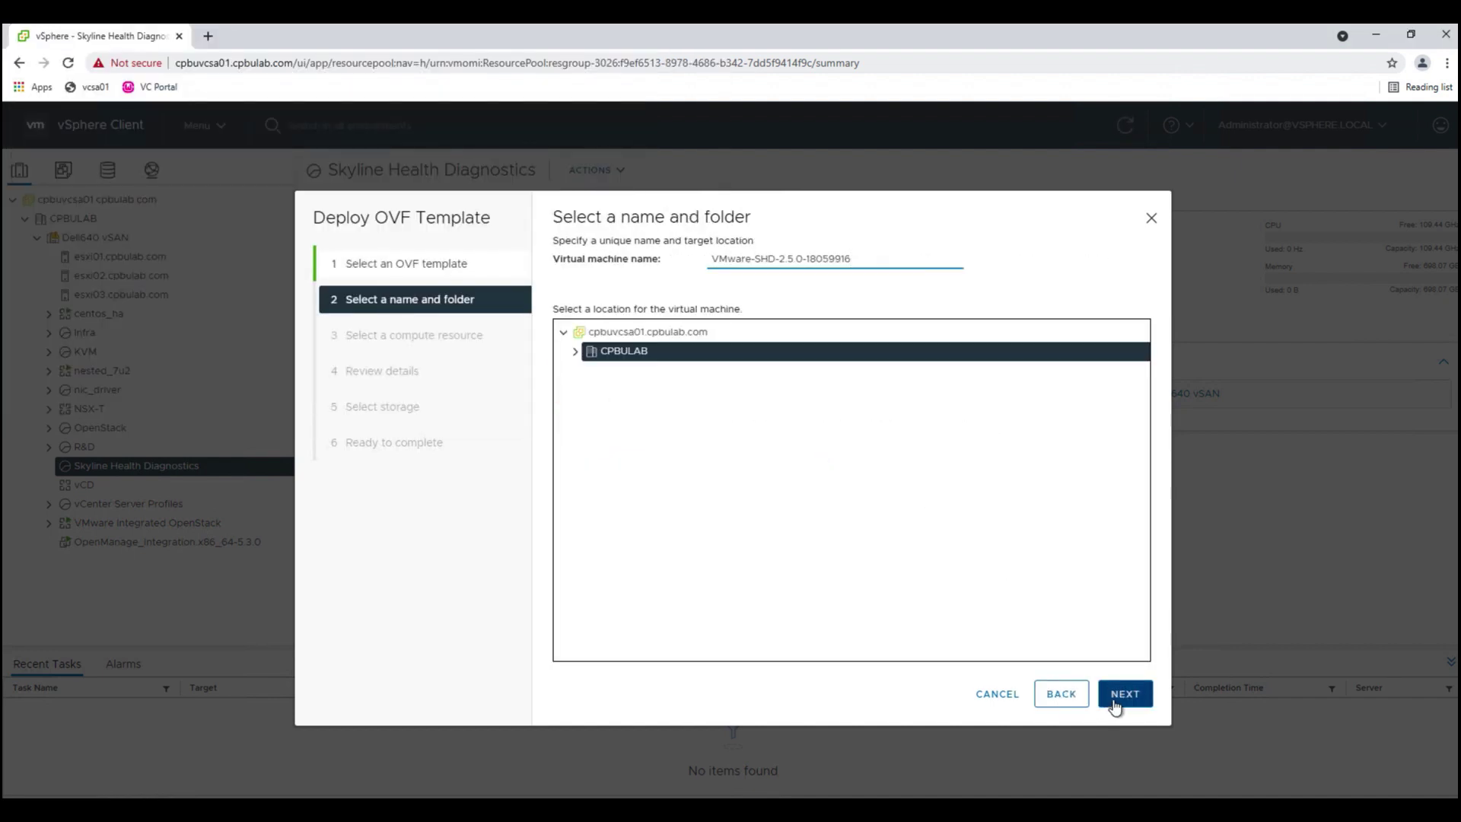
pyautogui.click(1114, 705)
pyautogui.click(1114, 705)
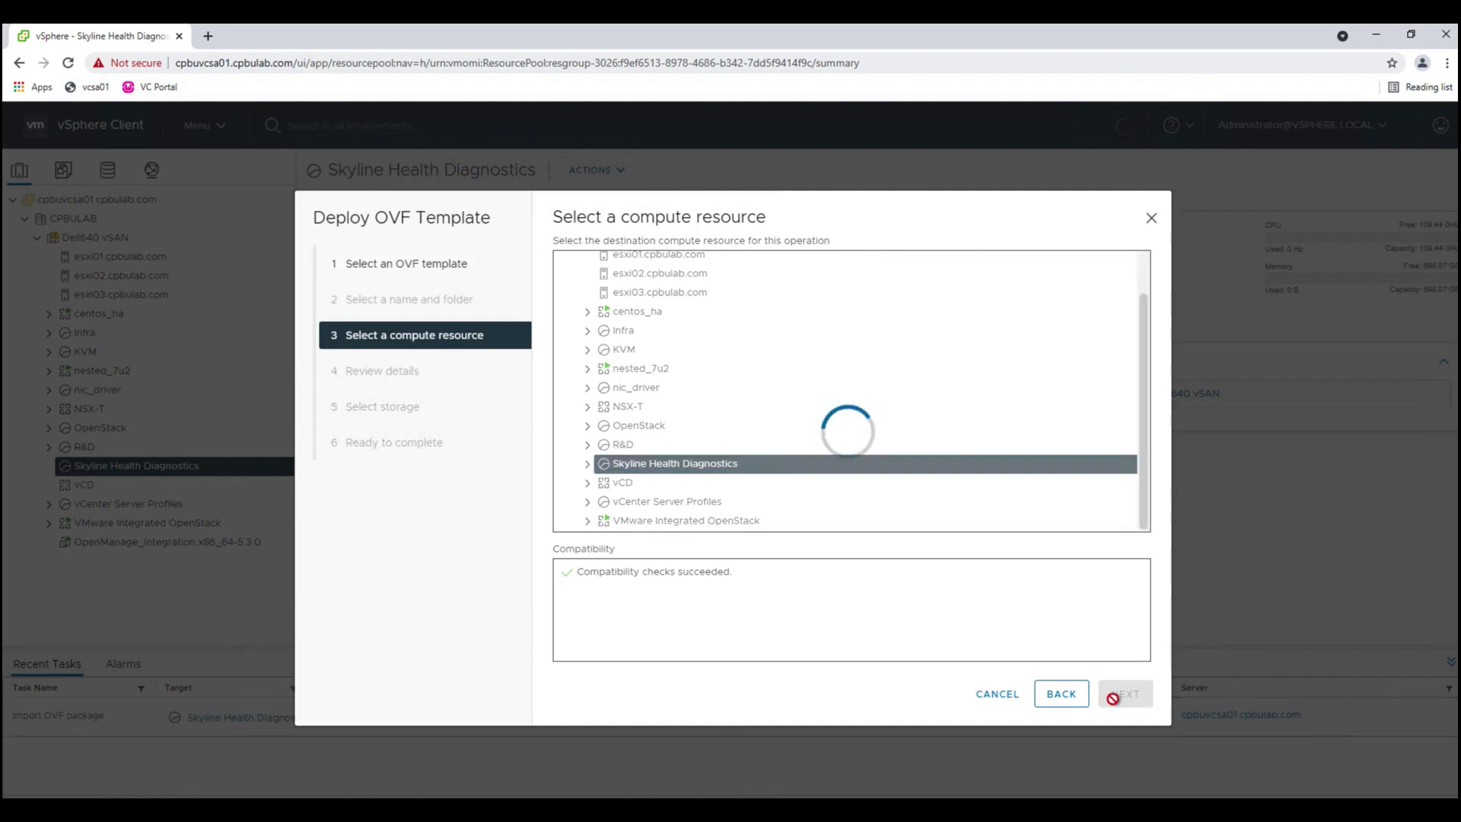
pyautogui.click(1115, 705)
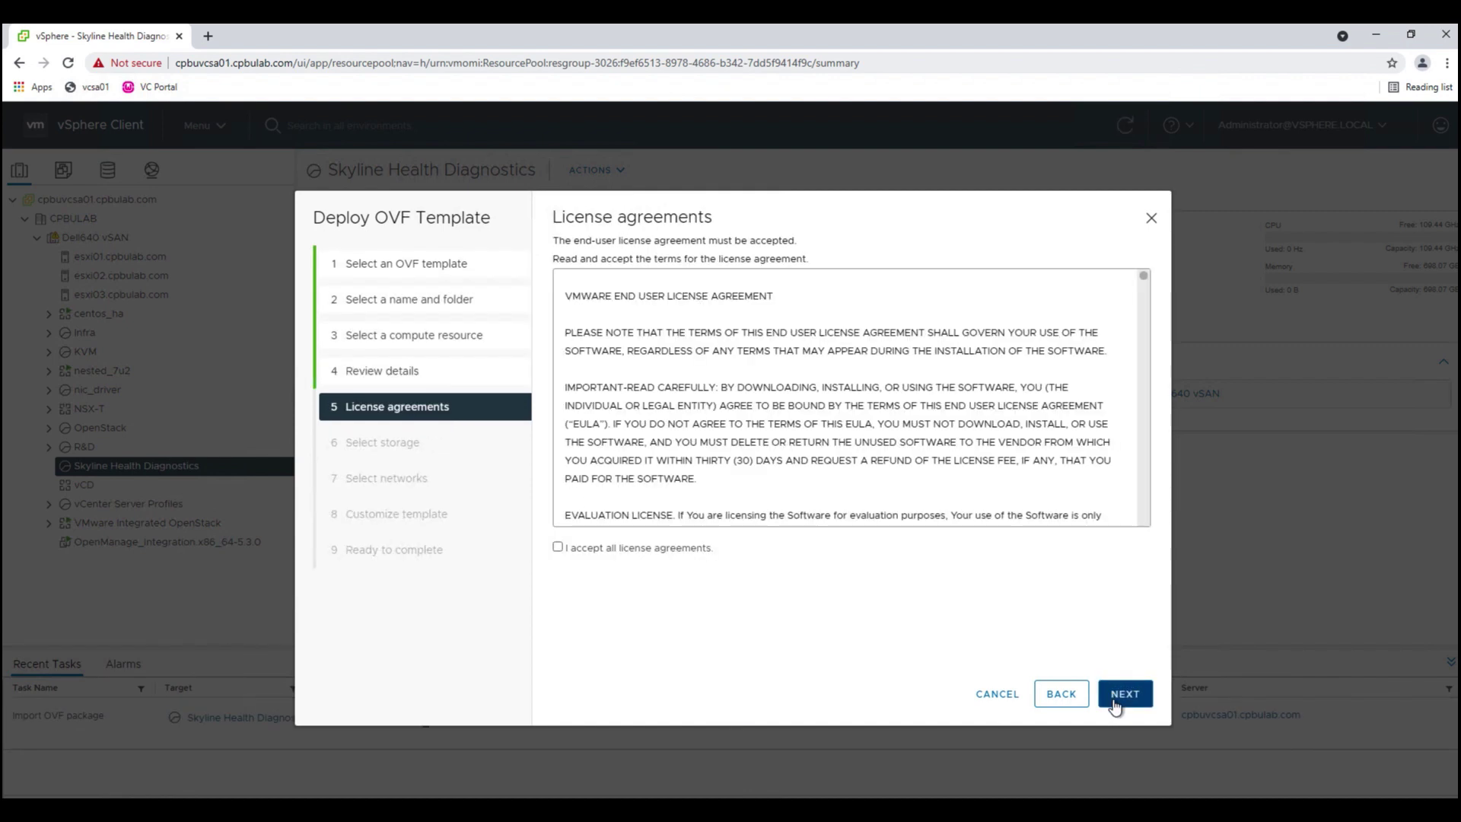
pyautogui.click(698, 554)
pyautogui.click(1125, 694)
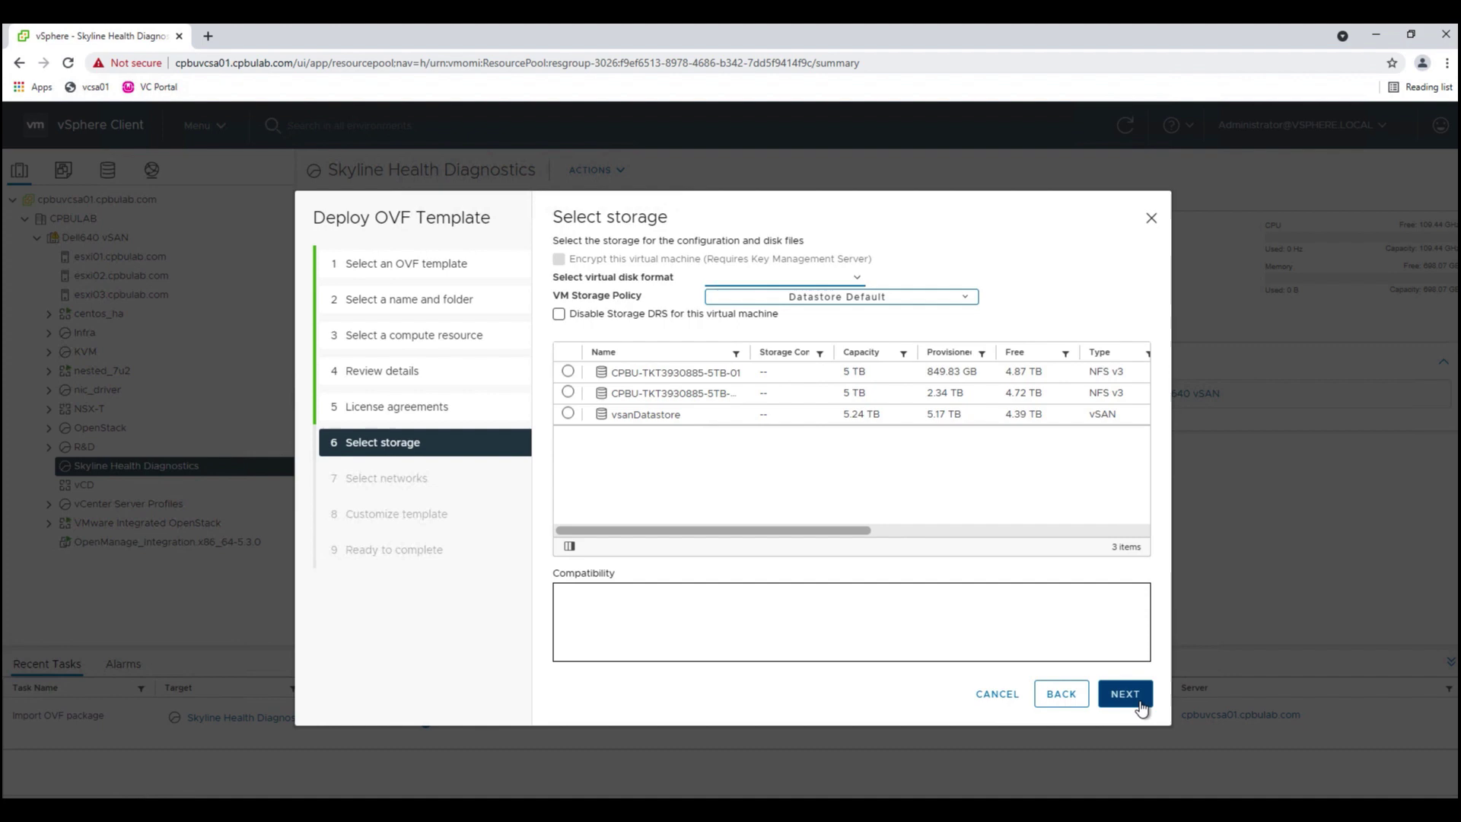
pyautogui.click(568, 414)
pyautogui.click(1125, 693)
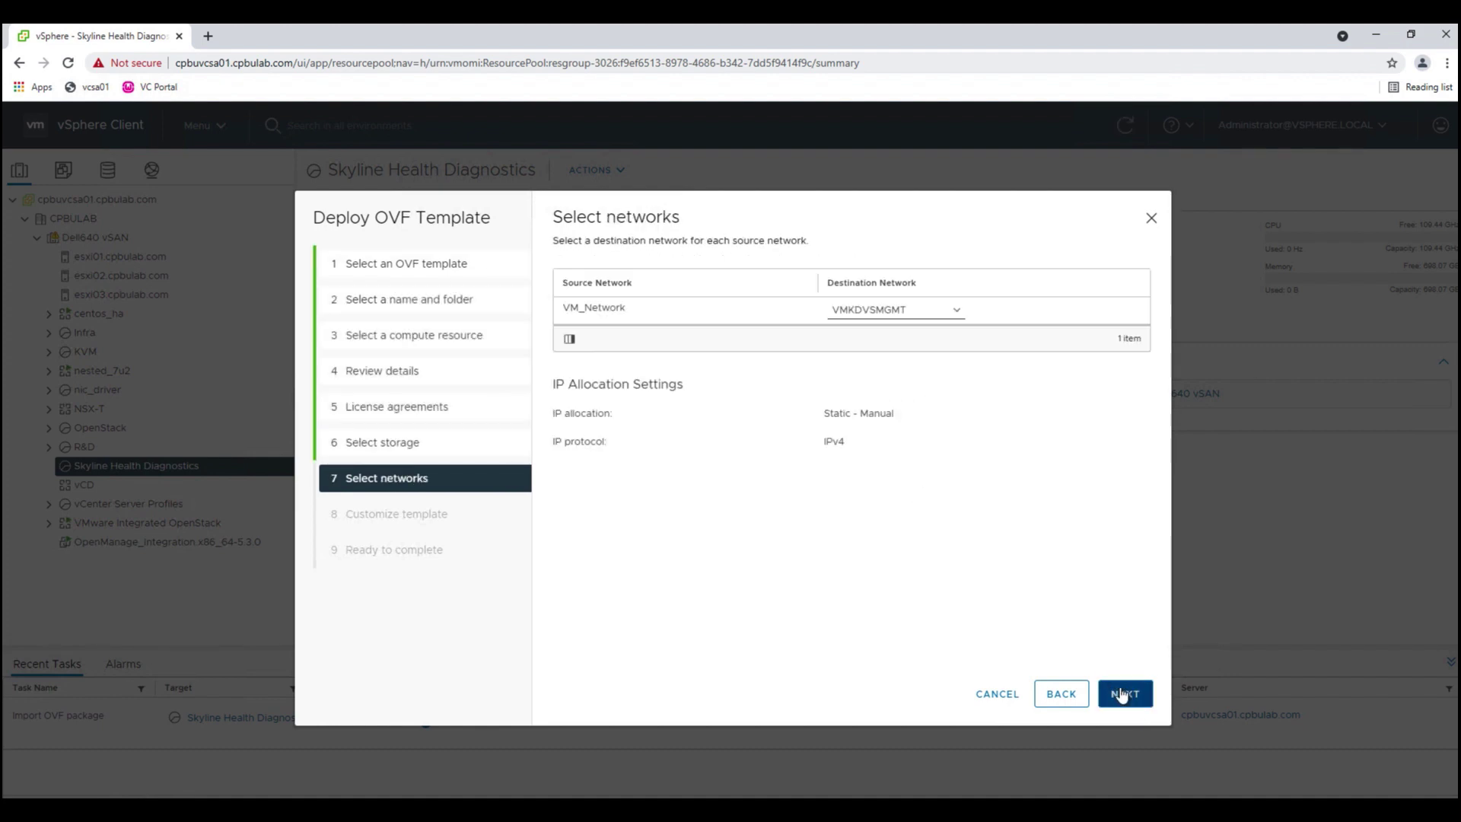
# - Keep the VMKDVSMGMT network, then enter and confirm the appliance root password
pyautogui.click(1125, 693)
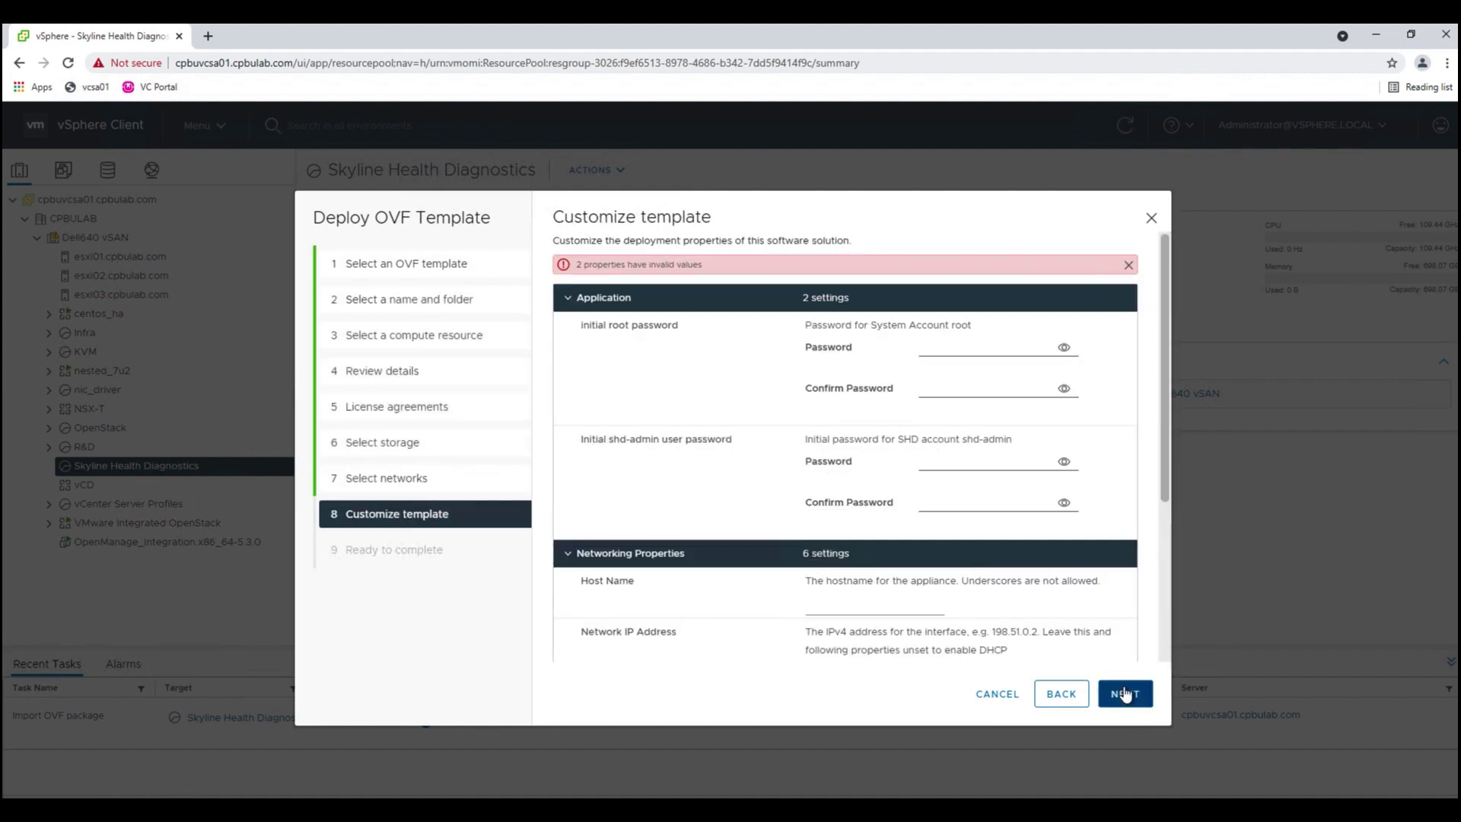
pyautogui.click(957, 350)
pyautogui.write('********')
pyautogui.press('Tab')
pyautogui.press('Tab')
pyautogui.write('*******')
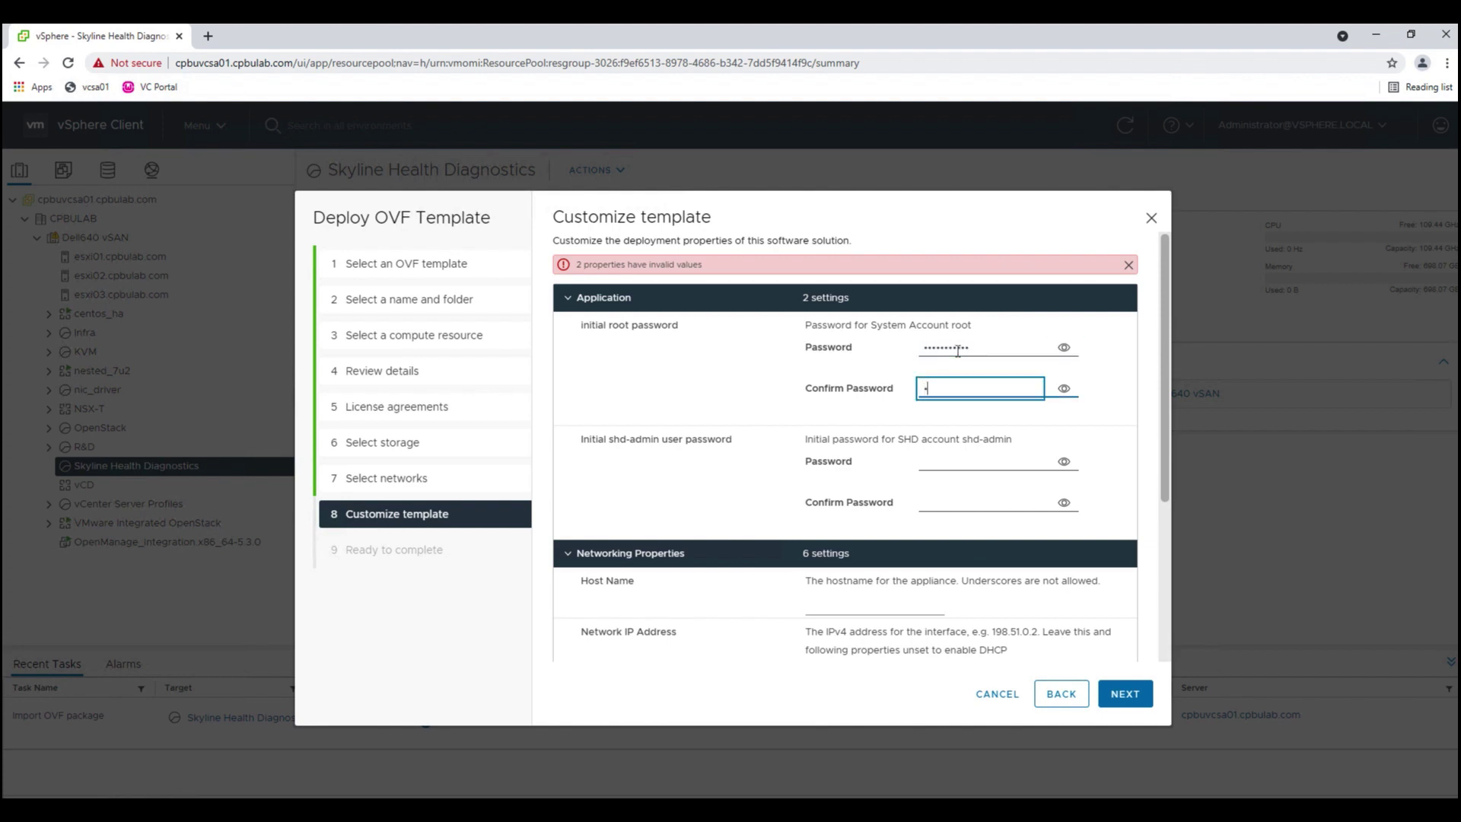
pyautogui.write('***')
# - Enter and confirm the shd-admin password and set the host name to shd
pyautogui.click(981, 466)
pyautogui.write('*****')
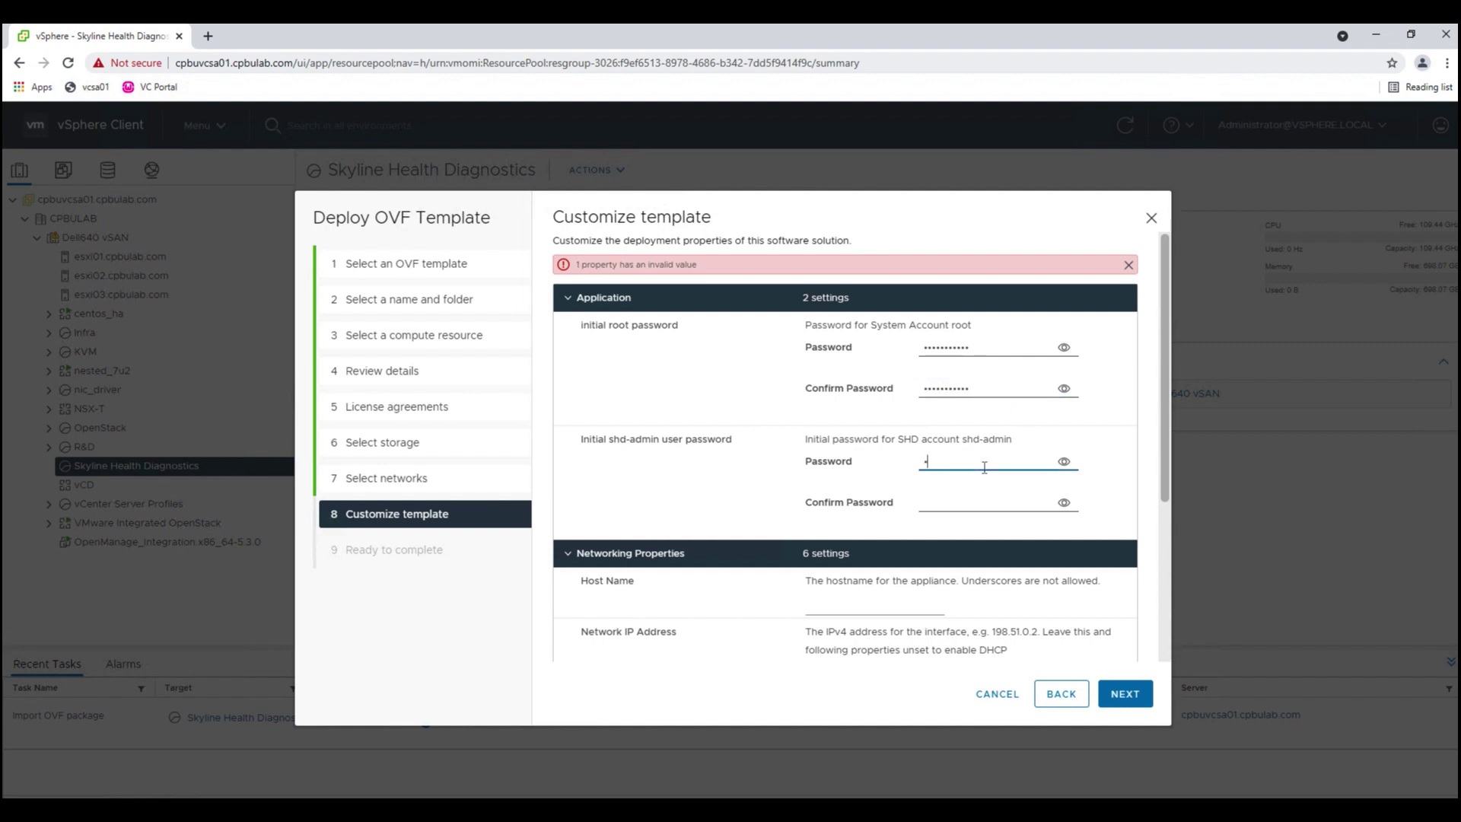
pyautogui.write('*****')
pyautogui.press('Tab')
pyautogui.write('******')
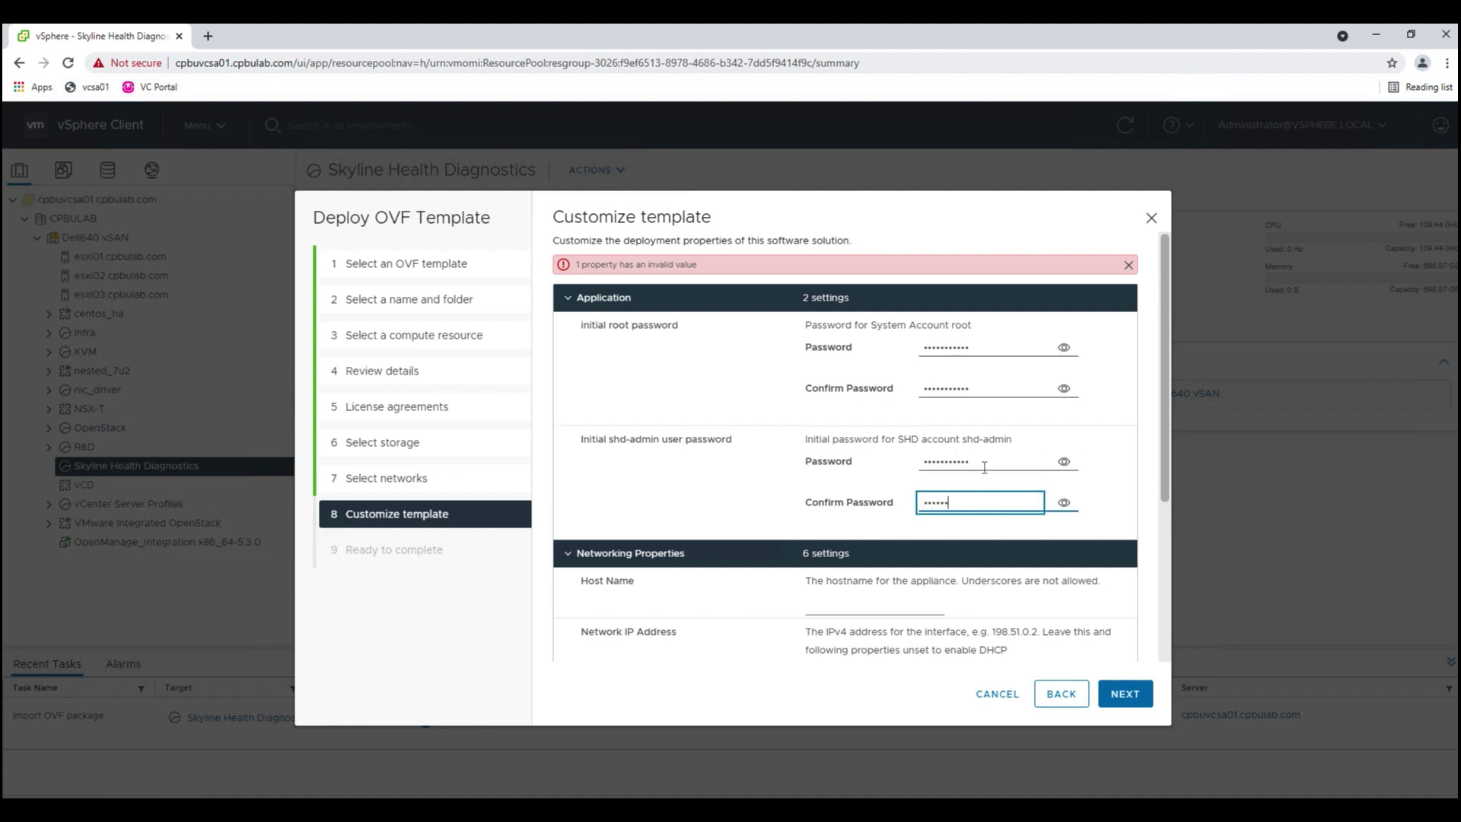
pyautogui.write('*****')
pyautogui.moveTo(1165, 469); pyautogui.dragTo(1152, 645)
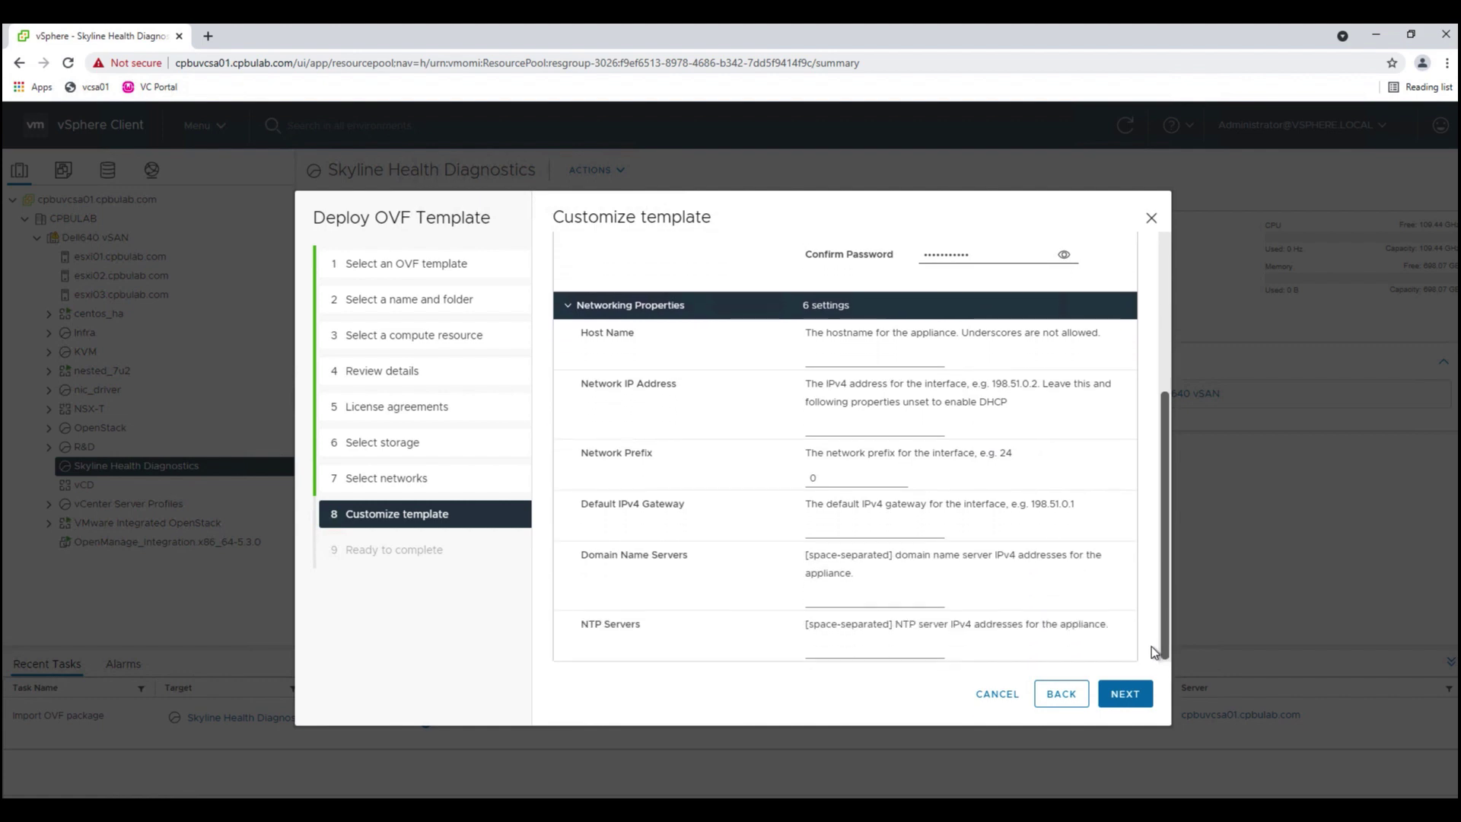
pyautogui.click(879, 360)
pyautogui.write('shd')
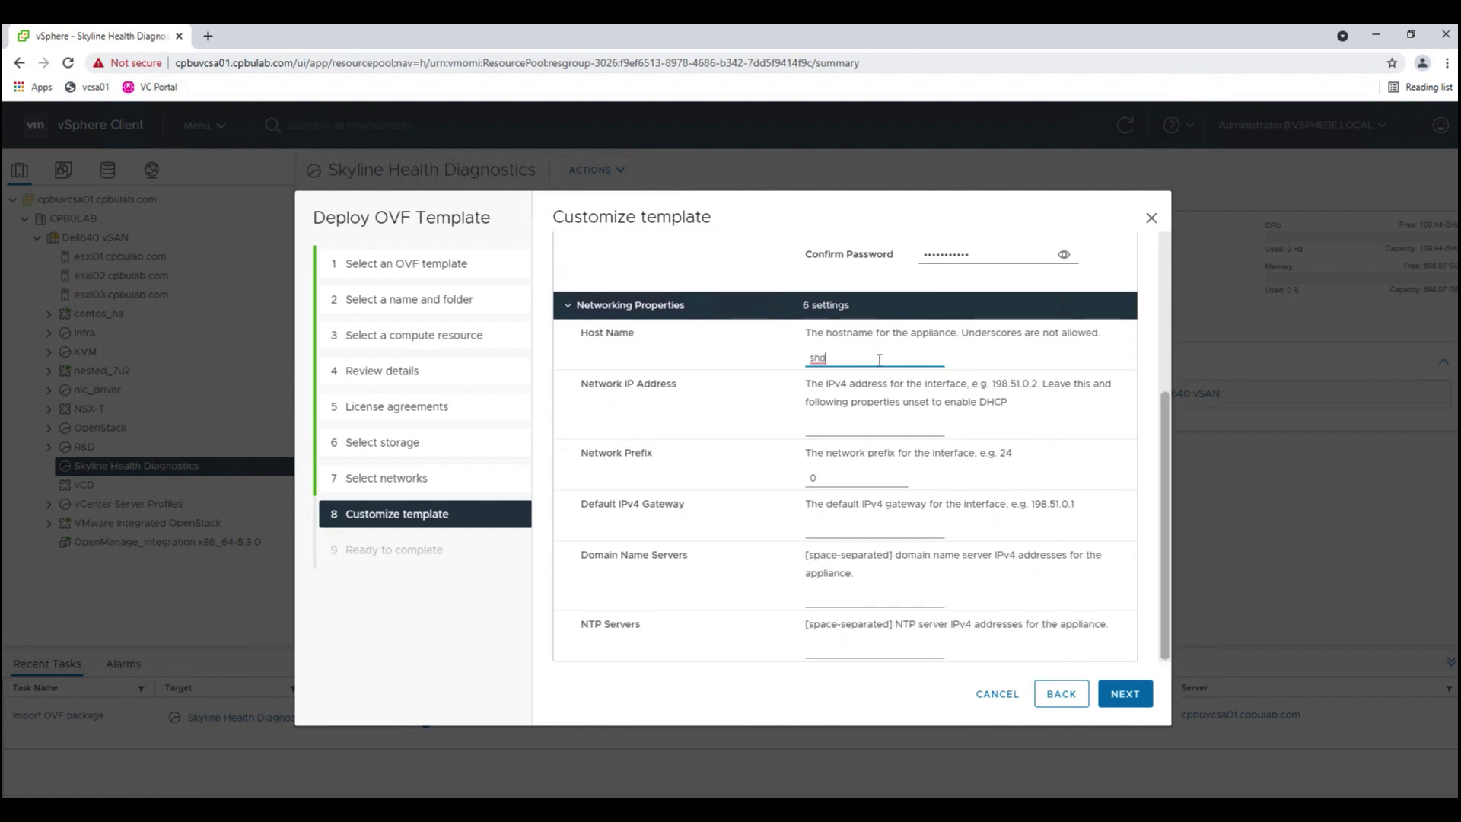
# - Advance to the deployment summary and log in to Skyline Health Diagnostics with the admin password
pyautogui.click(1113, 698)
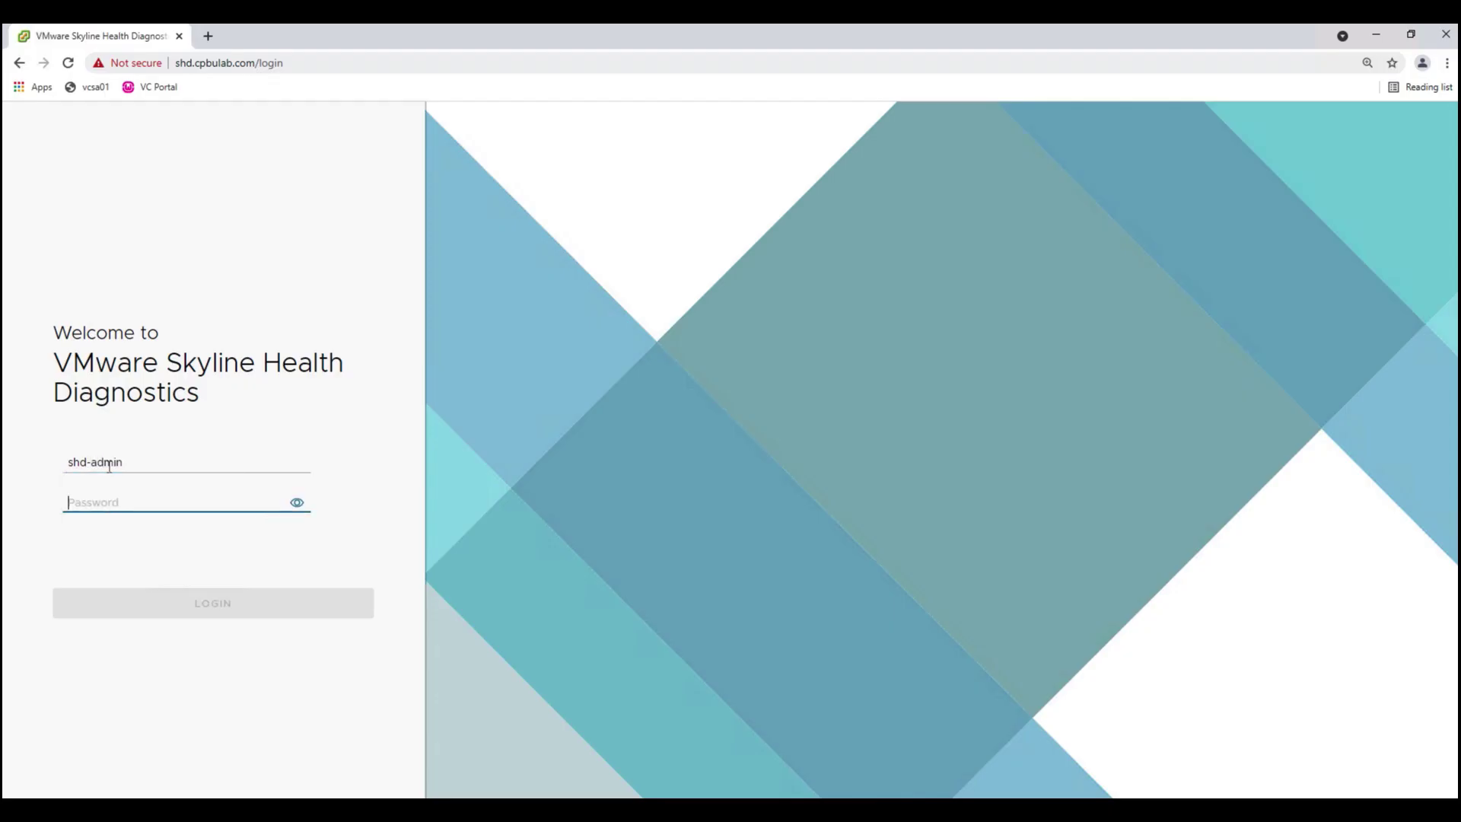
pyautogui.write('***********')
pyautogui.click(191, 606)
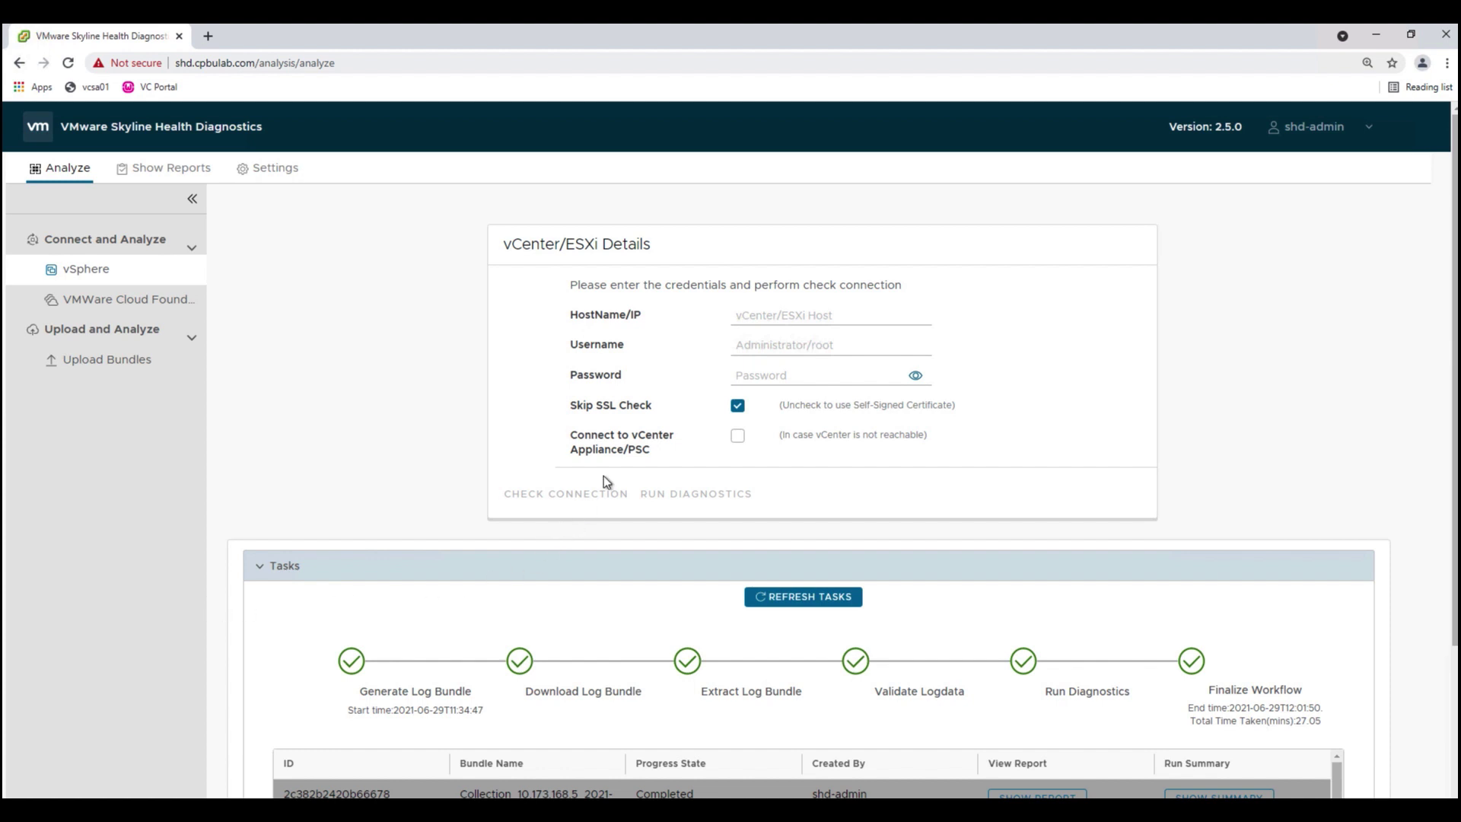
# - Connect to vCenter cpbuvcsa01.cpbulab.com with the administrator credentials, test it, and start diagnostics
pyautogui.click(759, 318)
pyautogui.write('cpbuvcsa01.cpbulab.com')
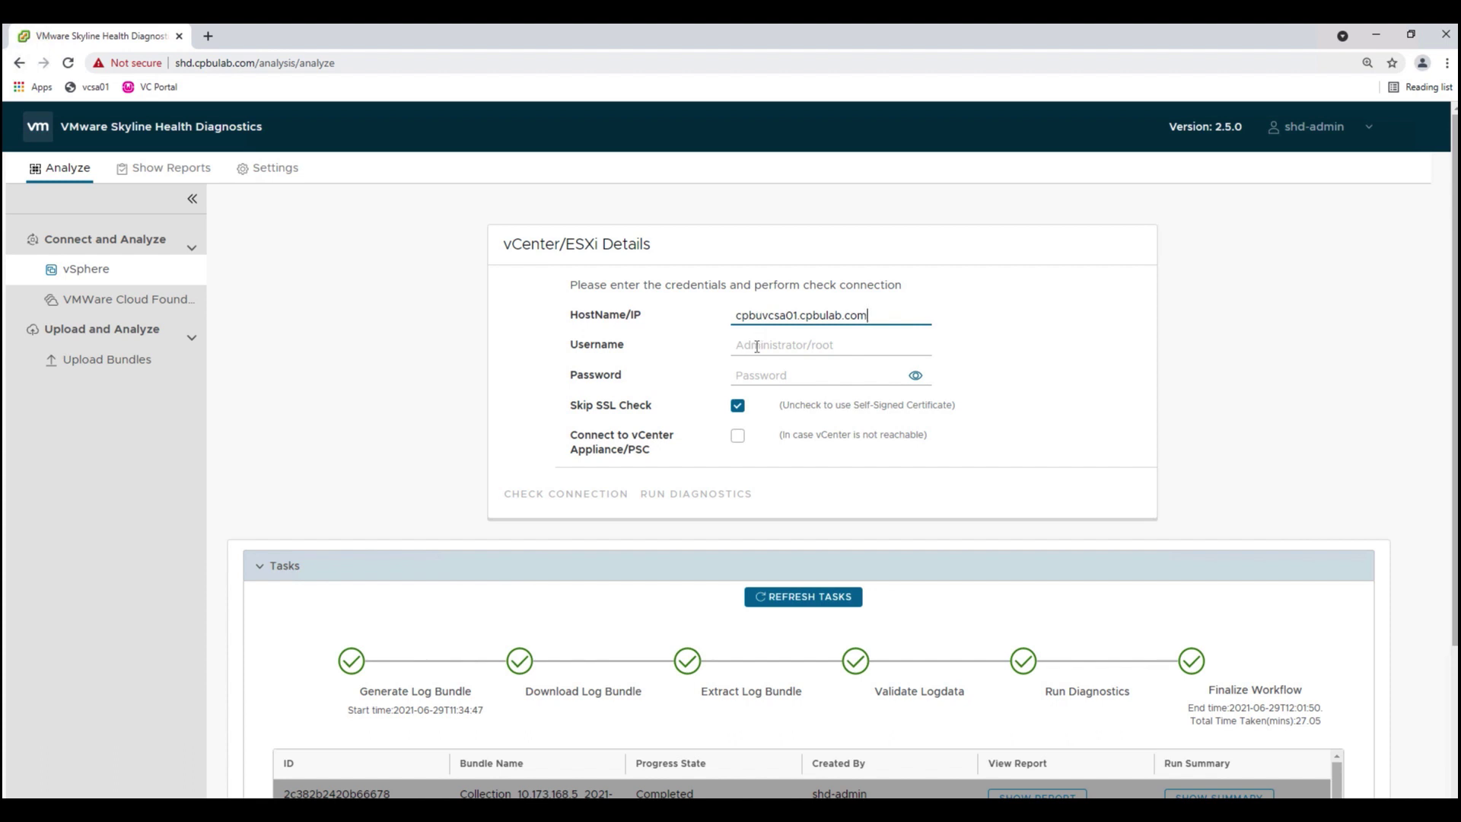
pyautogui.click(757, 347)
pyautogui.hotkey('ctrl', 'v')
pyautogui.press('Tab')
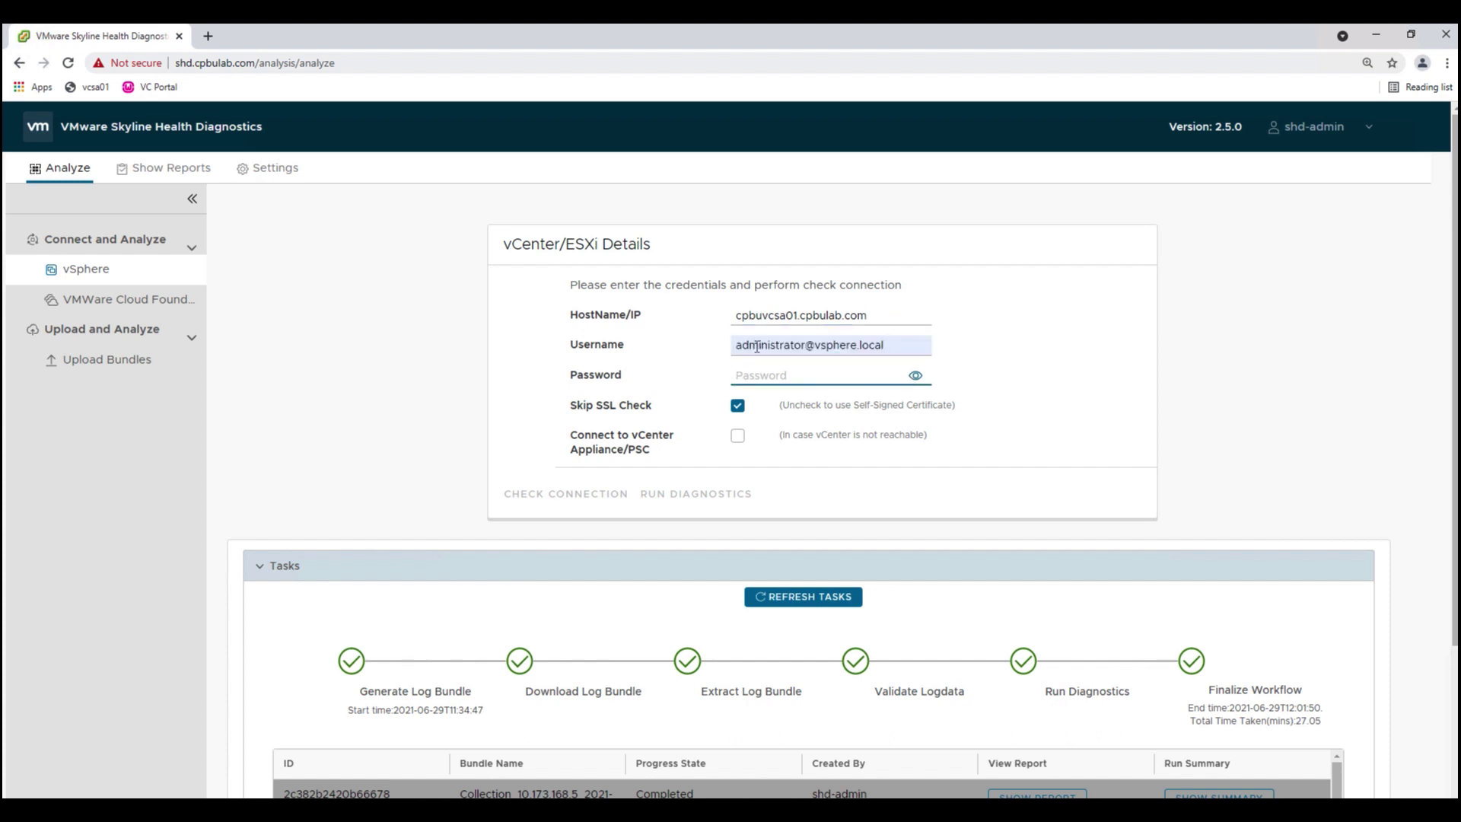
pyautogui.write('VMware1!VMwar')
pyautogui.click(552, 501)
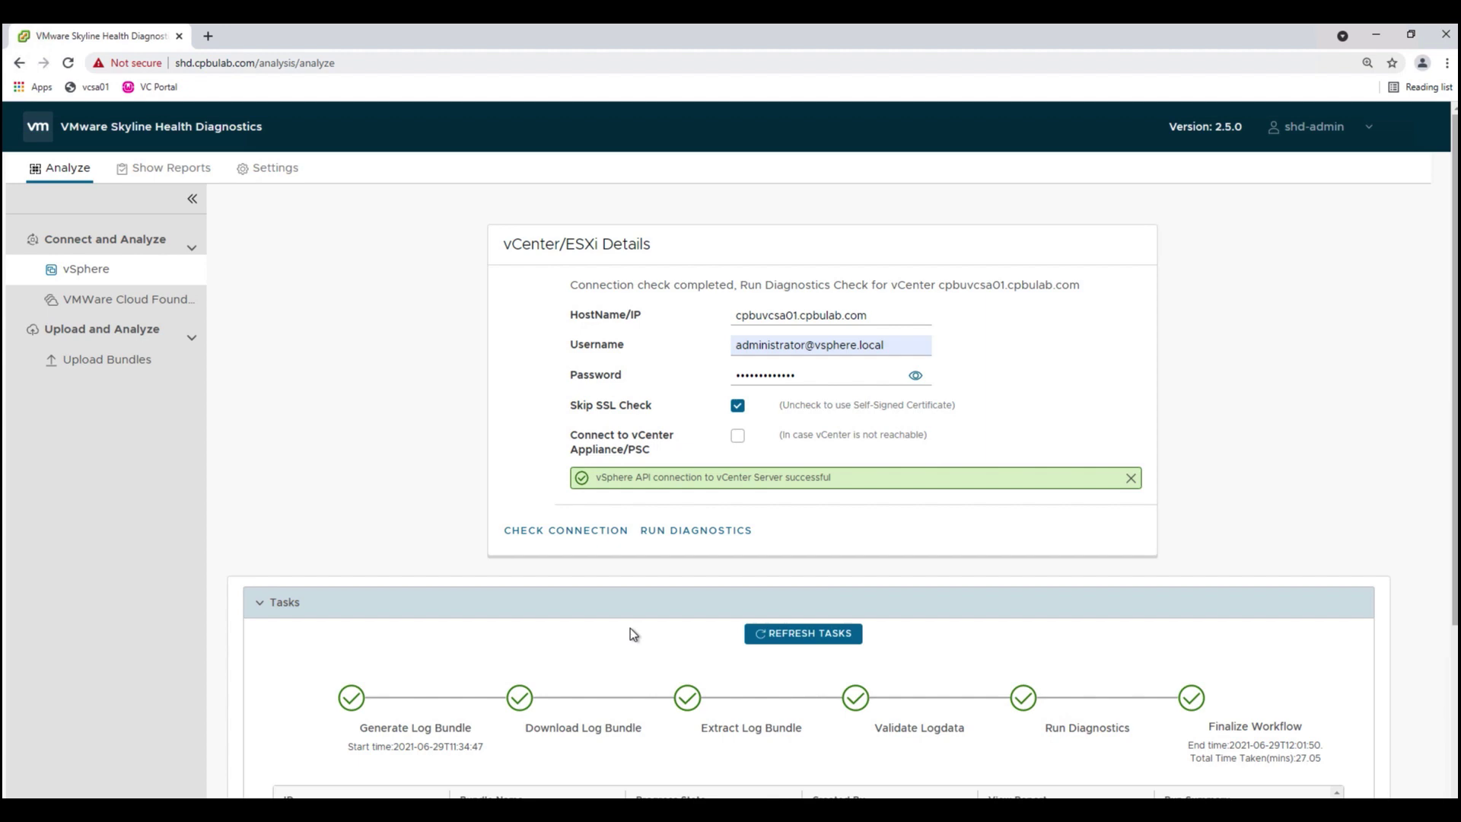
pyautogui.click(699, 531)
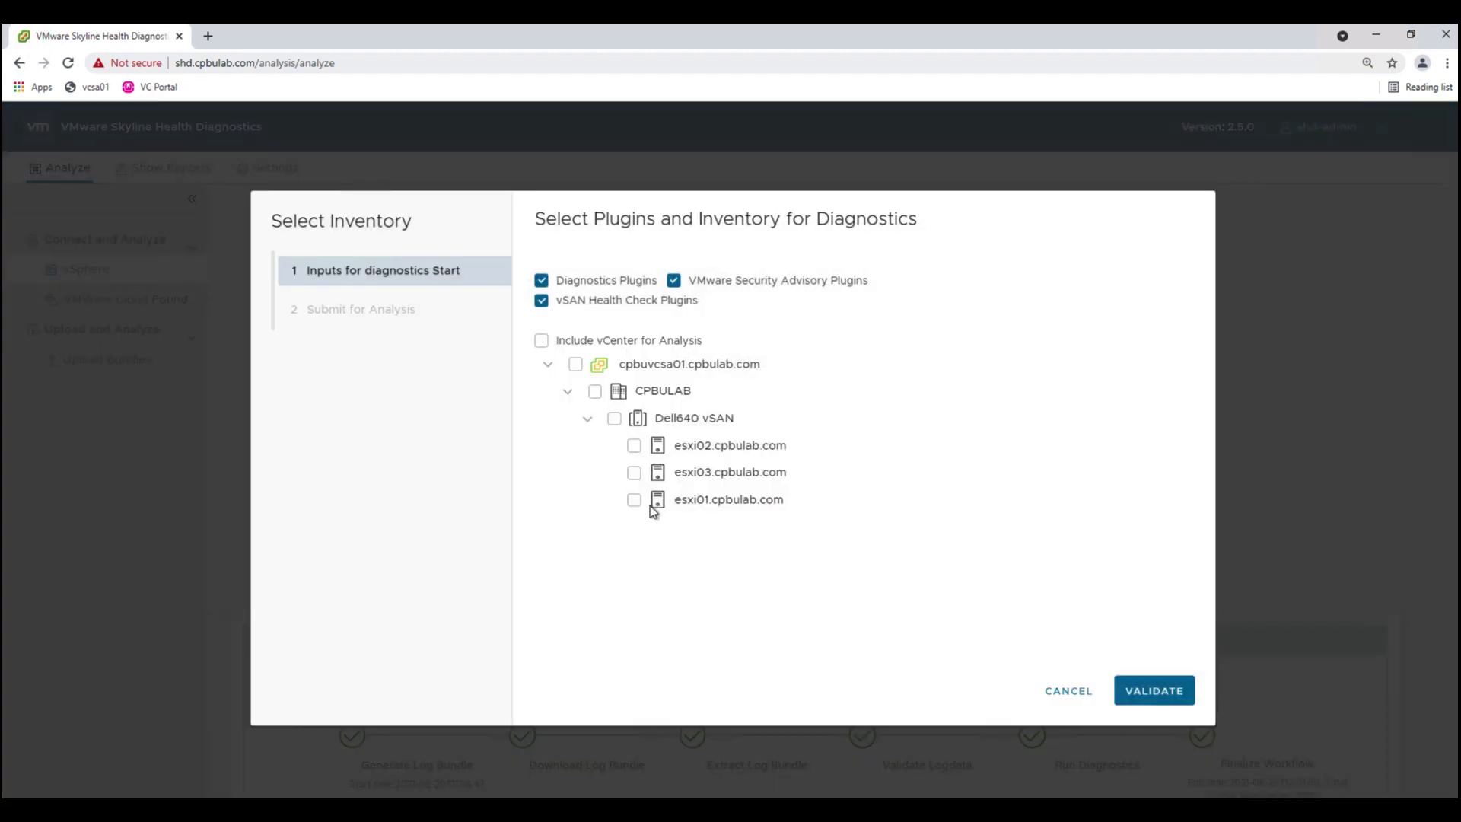
# - Select the entire cpbuvcsa01 vCenter inventory, validate it, and enter the tag name Test01
pyautogui.click(575, 365)
pyautogui.click(1154, 690)
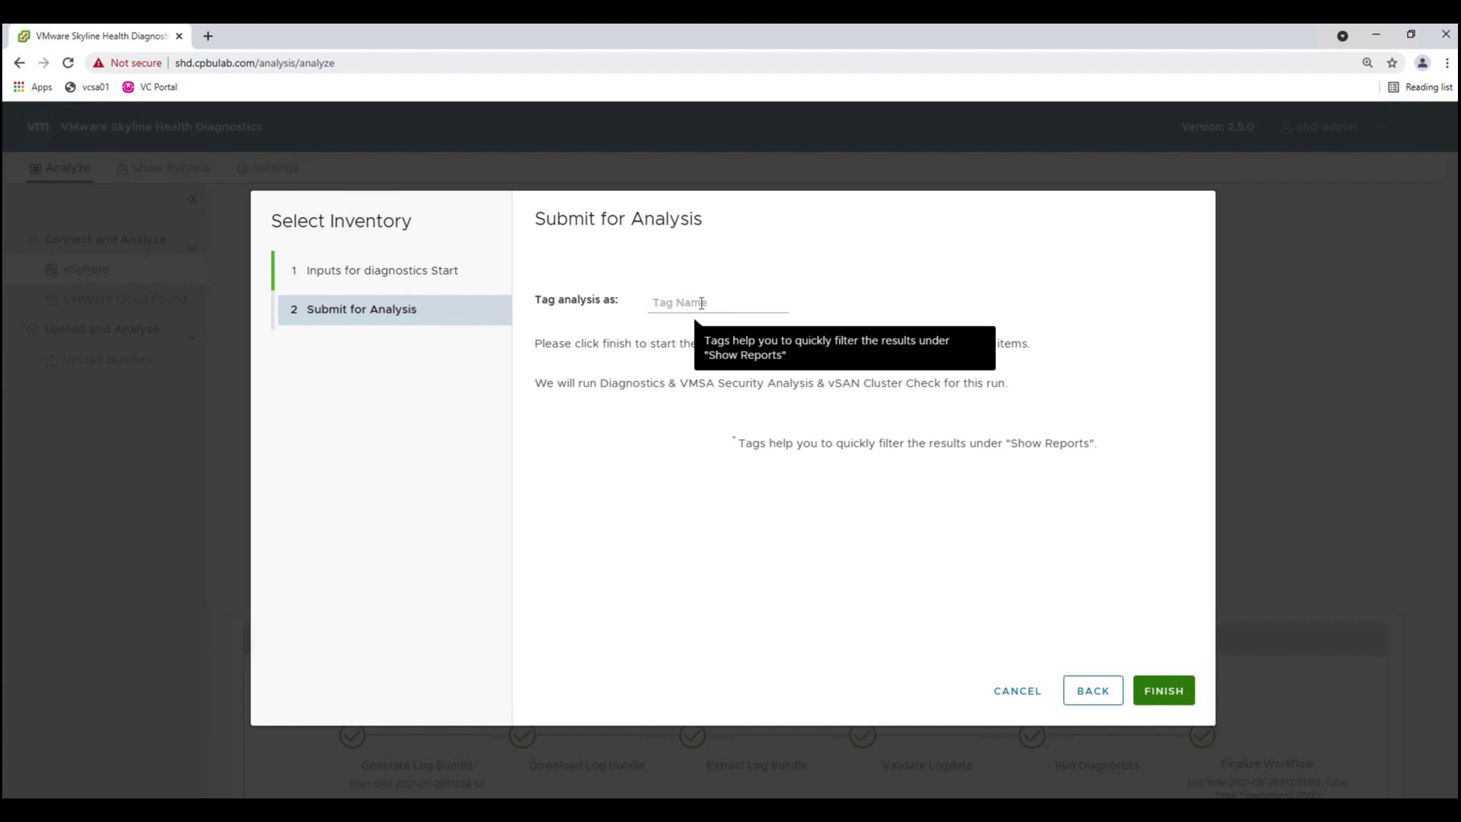
pyautogui.click(702, 303)
pyautogui.write('Test01')
# - Submit the Test01 analysis and refresh the task list until the cpbuvcsa01 task completes
pyautogui.click(1178, 695)
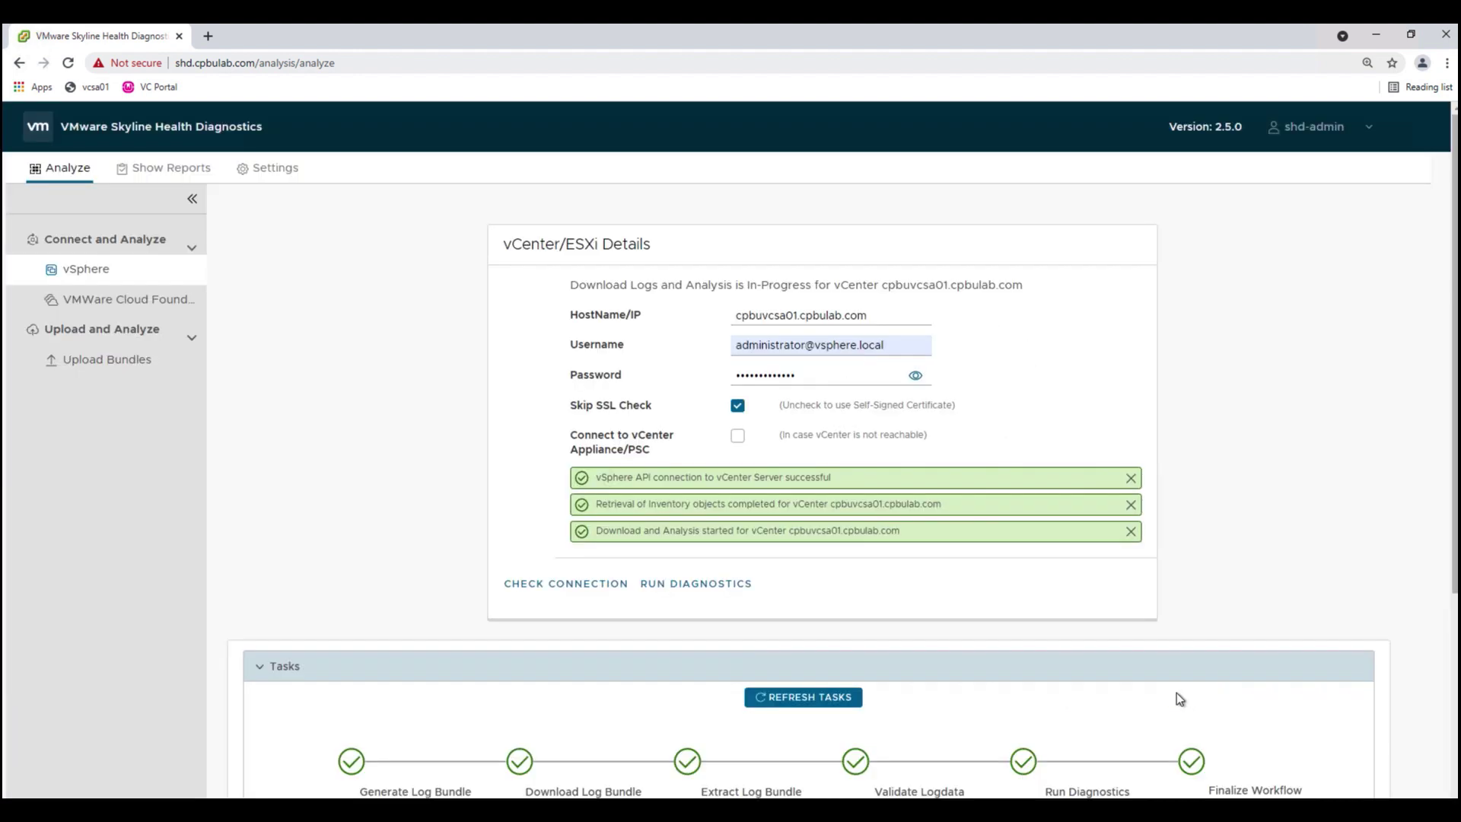
pyautogui.scroll(-1, 1176, 692)
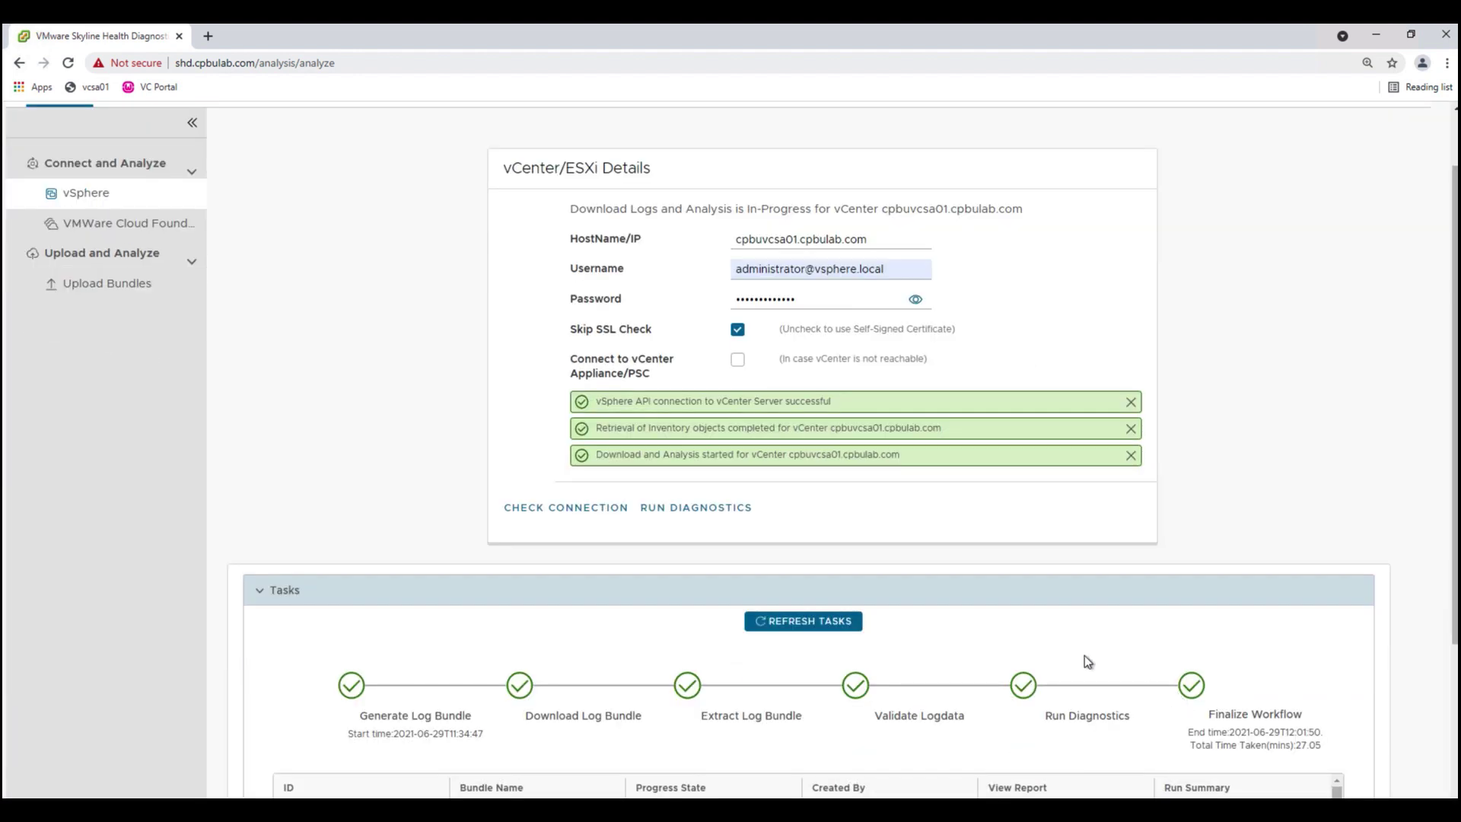
pyautogui.click(799, 620)
pyautogui.scroll(-2, 924, 645)
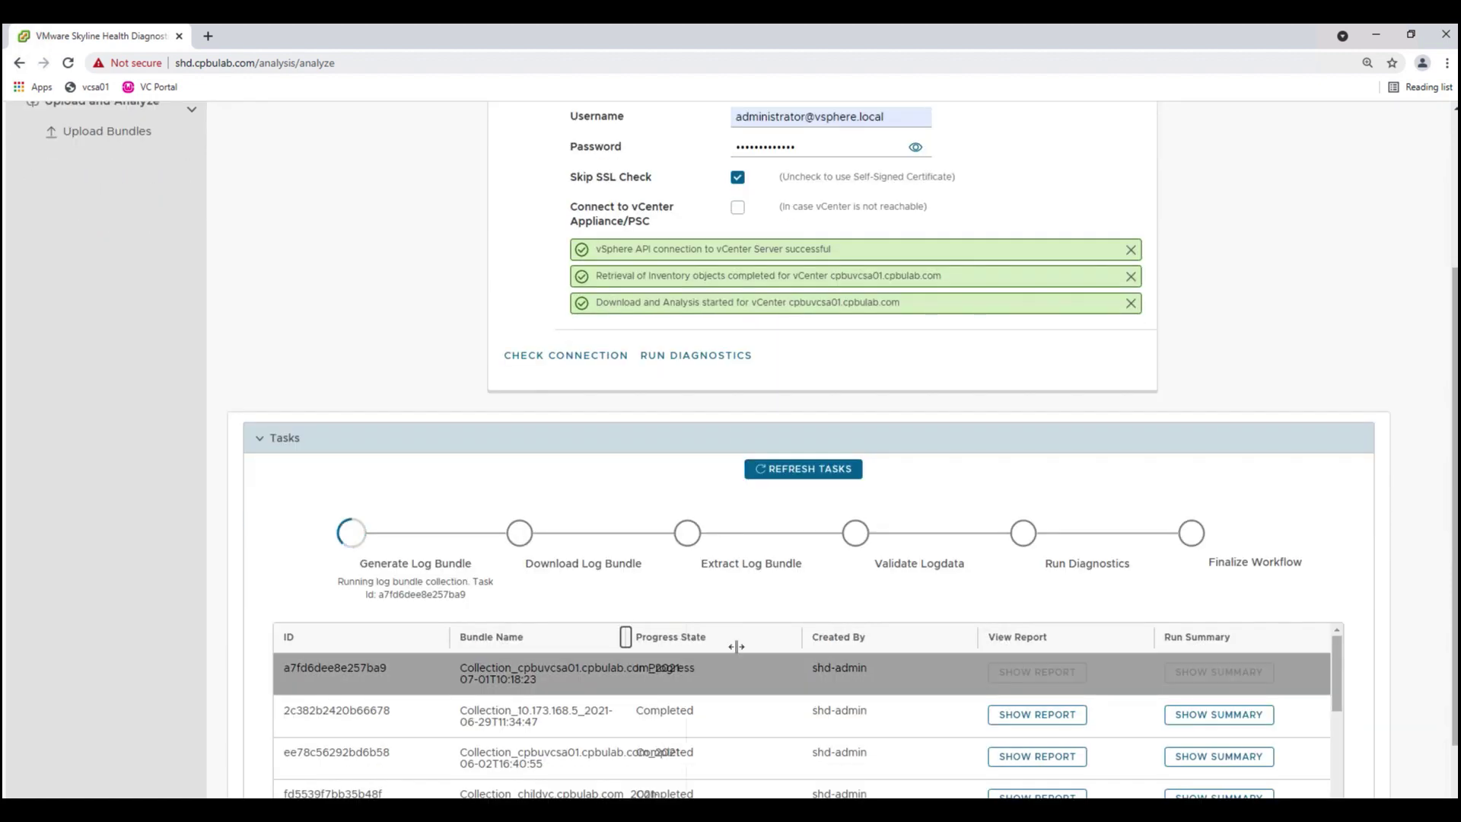
pyautogui.scroll(1, 829, 650)
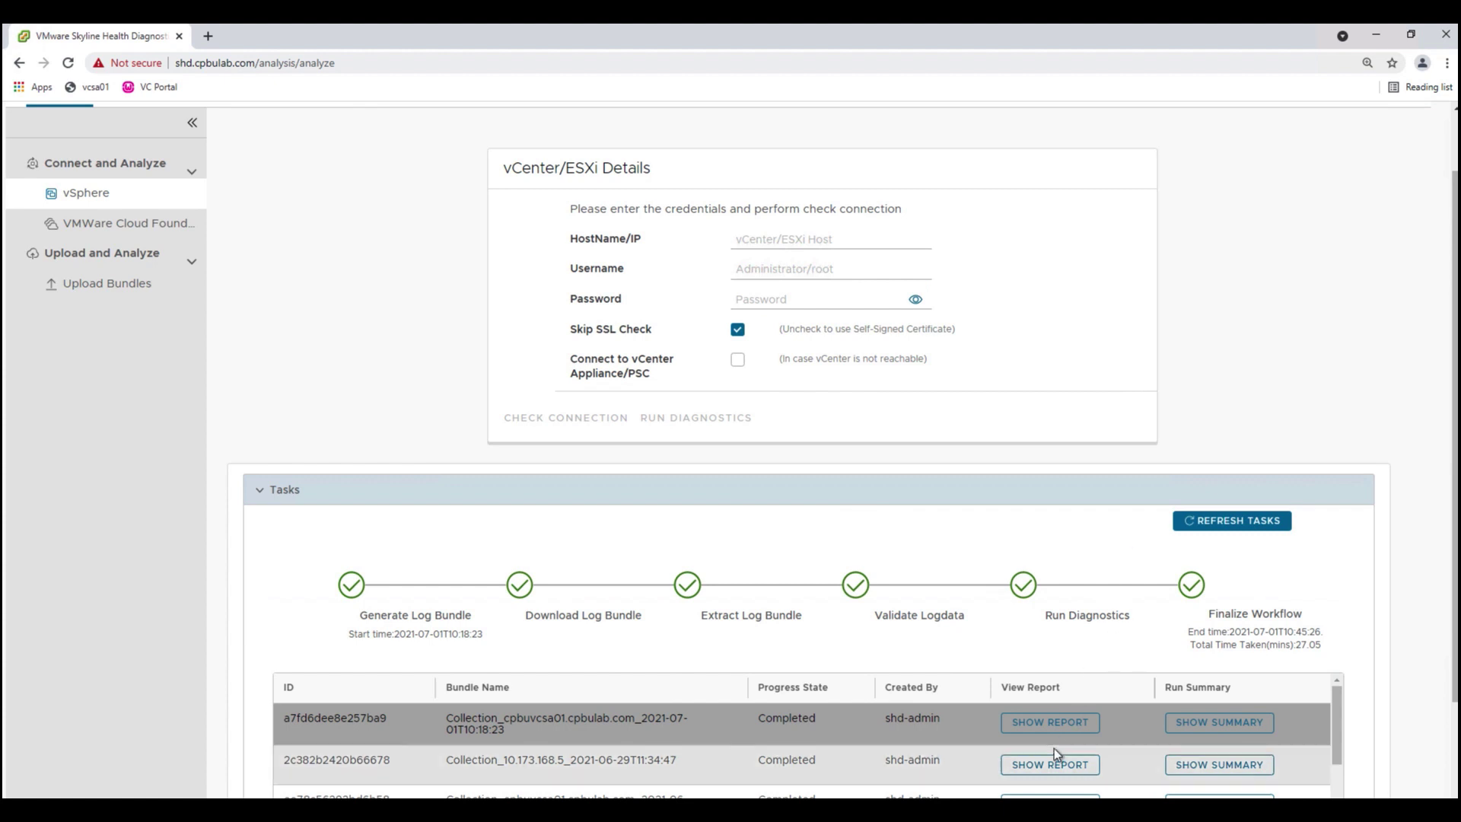
# - Open the completed collection's reports and view its diagnostics report in a new tab
pyautogui.click(1058, 727)
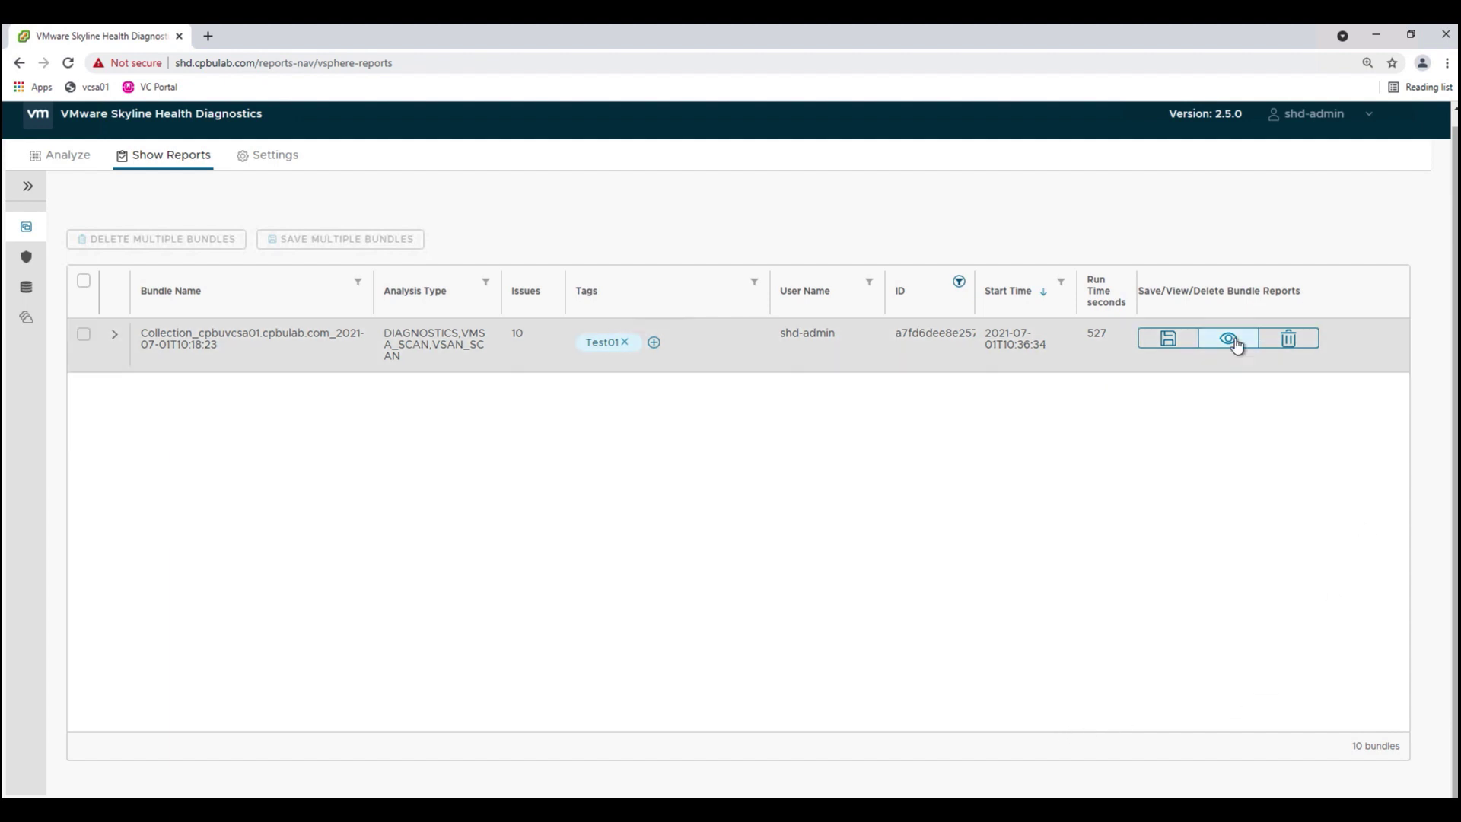
pyautogui.click(1232, 339)
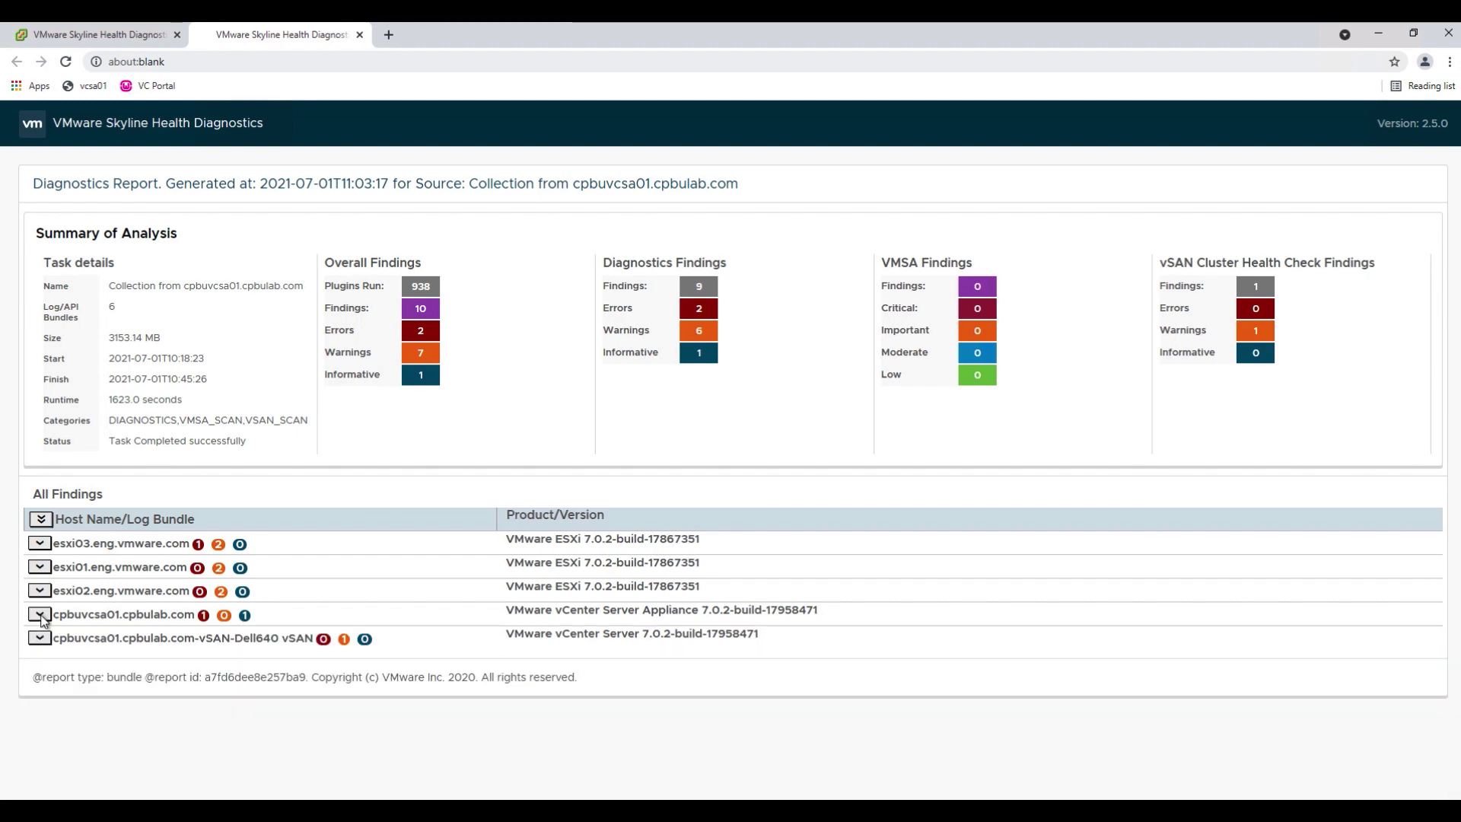
# - Expand the cpbuvcsa01.cpbulab.com findings showing 160 plugins run, 1 error and 1 informative
pyautogui.click(39, 615)
pyautogui.scroll(-2, 725, 732)
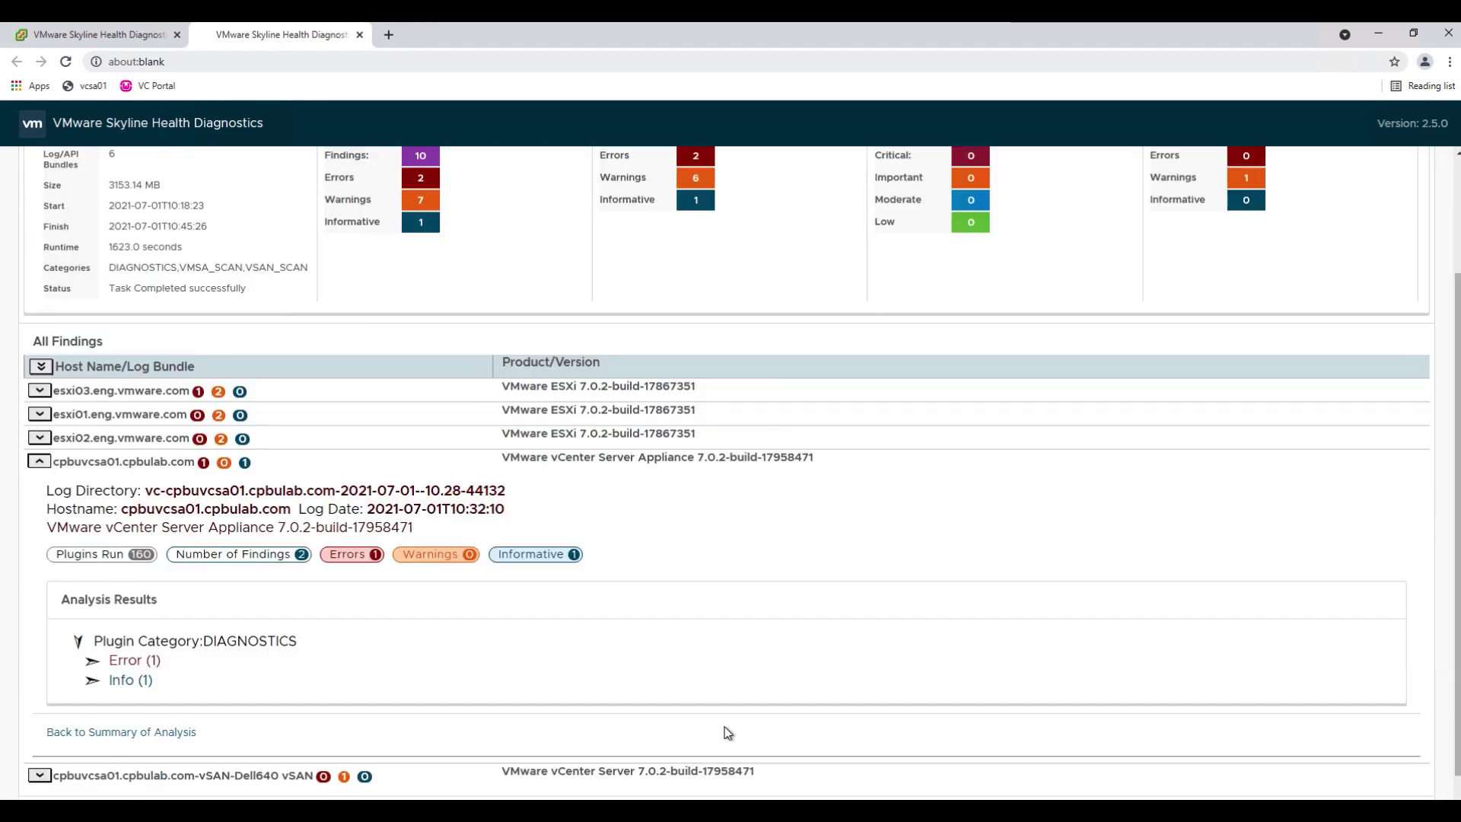
pyautogui.scroll(-1, 725, 732)
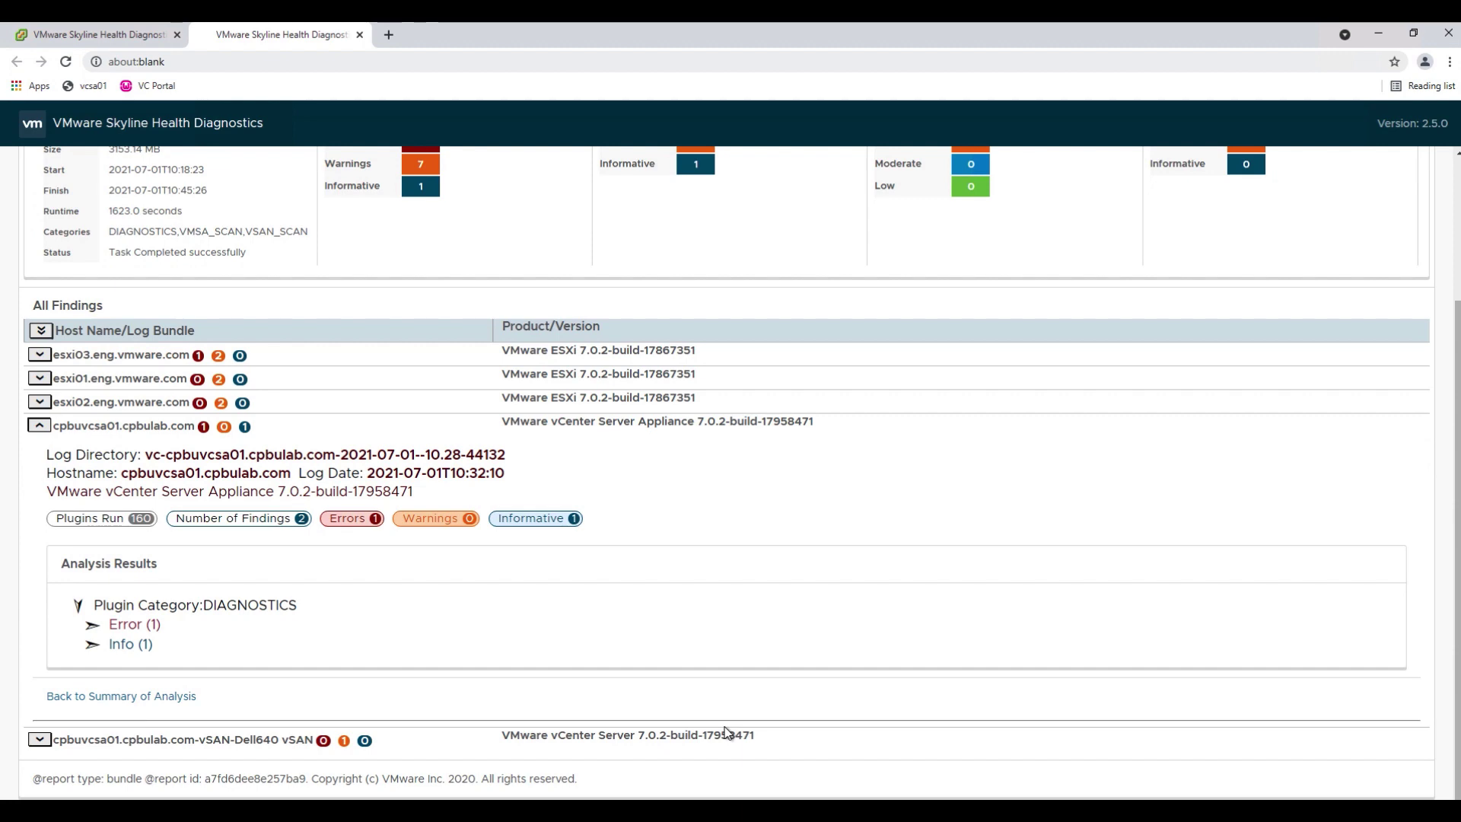
# - Read the duplicate Lookup Service entries error with KB 2050273, then collapse it
pyautogui.click(92, 630)
pyautogui.scroll(-4, 304, 655)
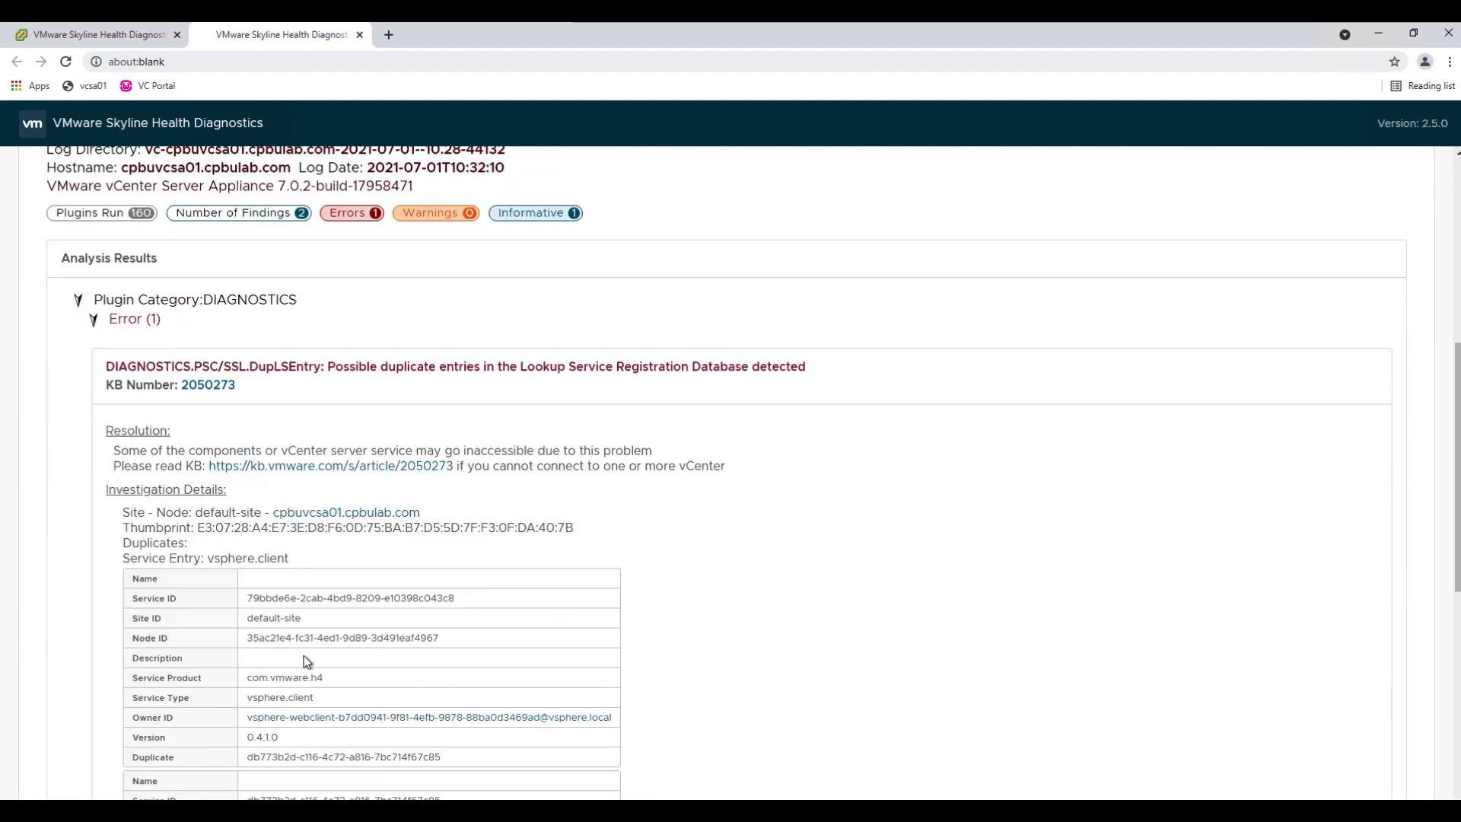
pyautogui.scroll(-1, 303, 655)
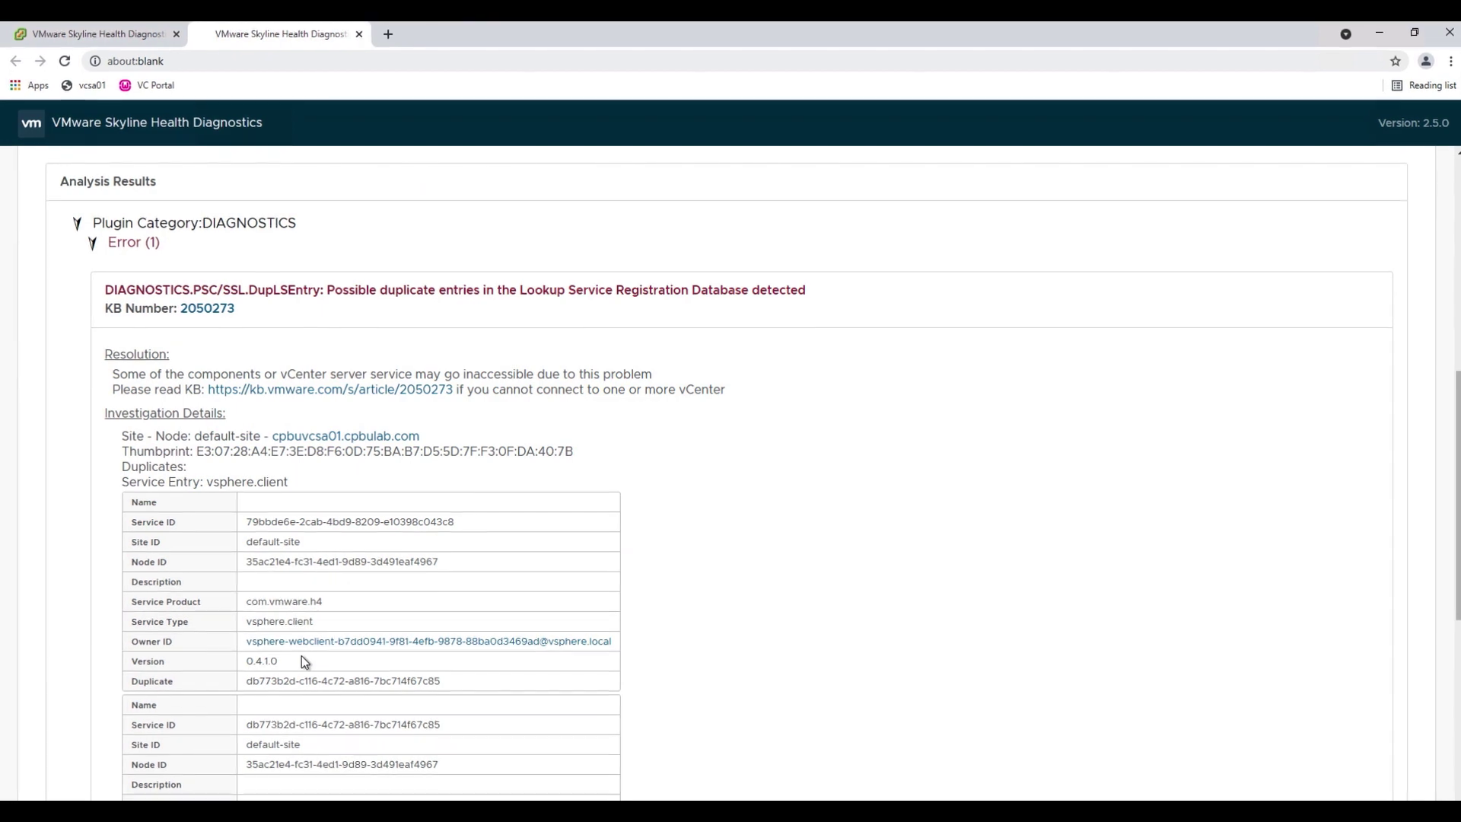
pyautogui.scroll(-1, 302, 656)
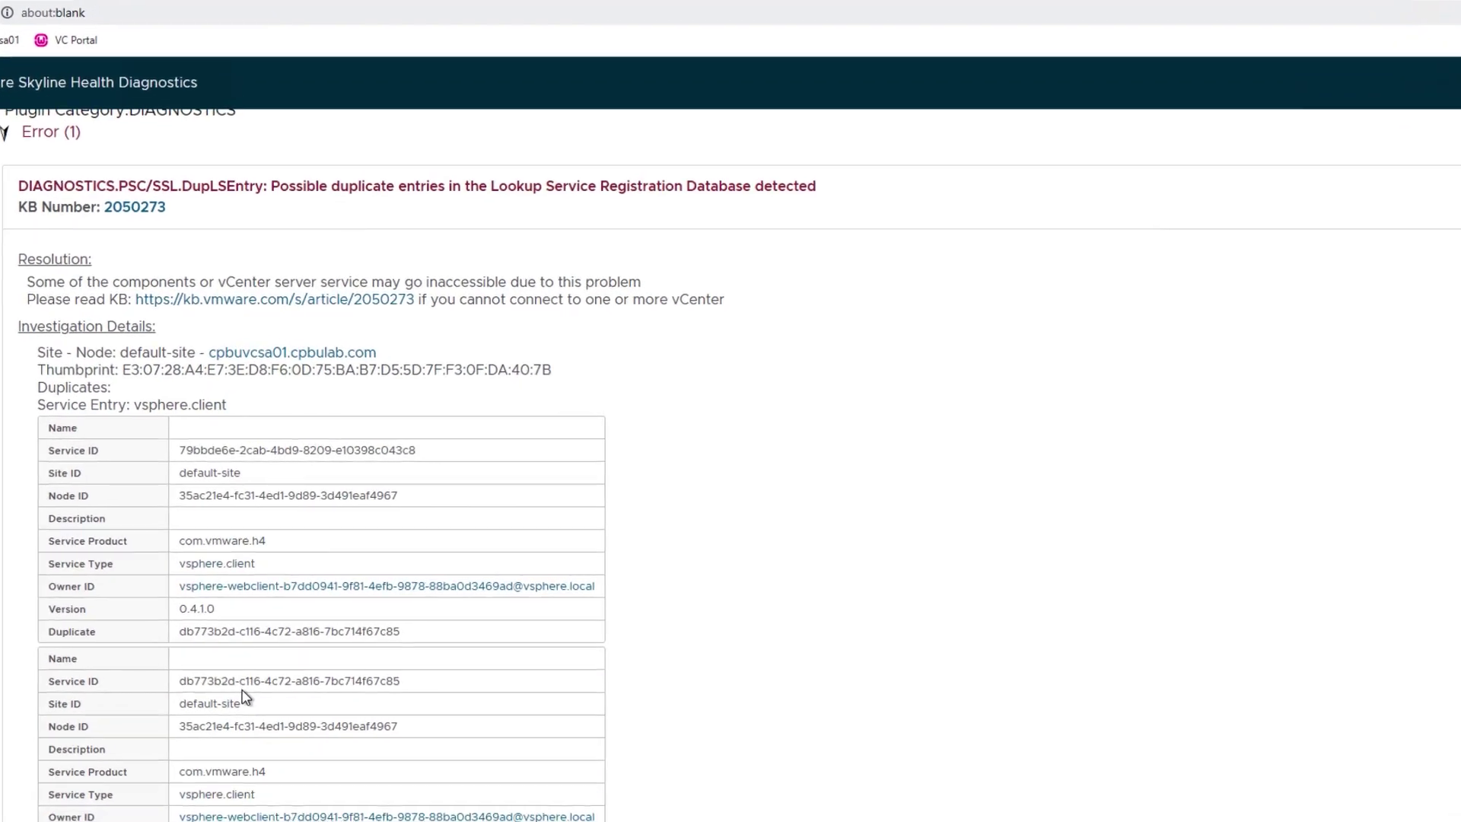
pyautogui.scroll(-5, 207, 715)
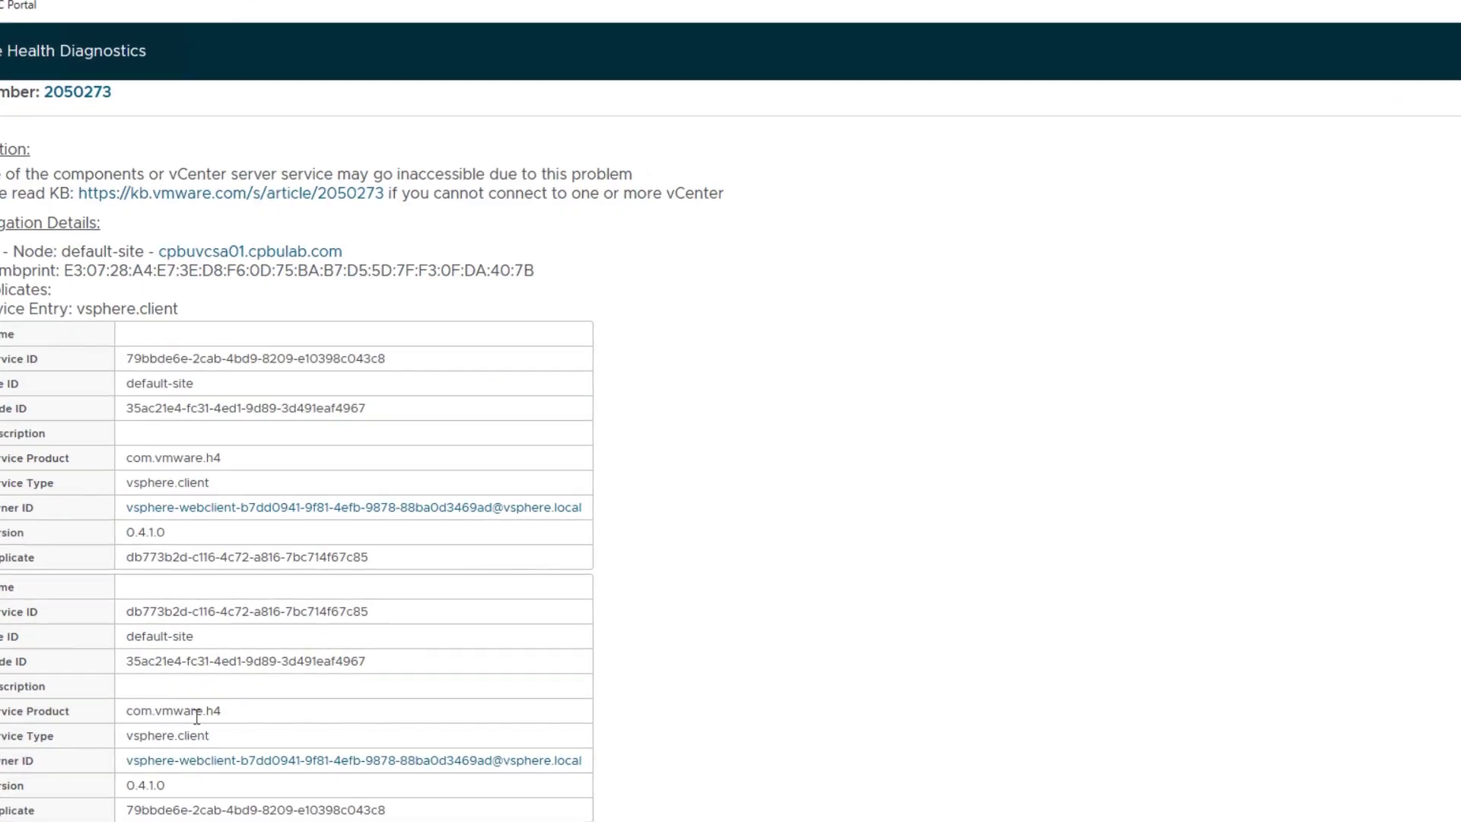
pyautogui.scroll(5, 196, 716)
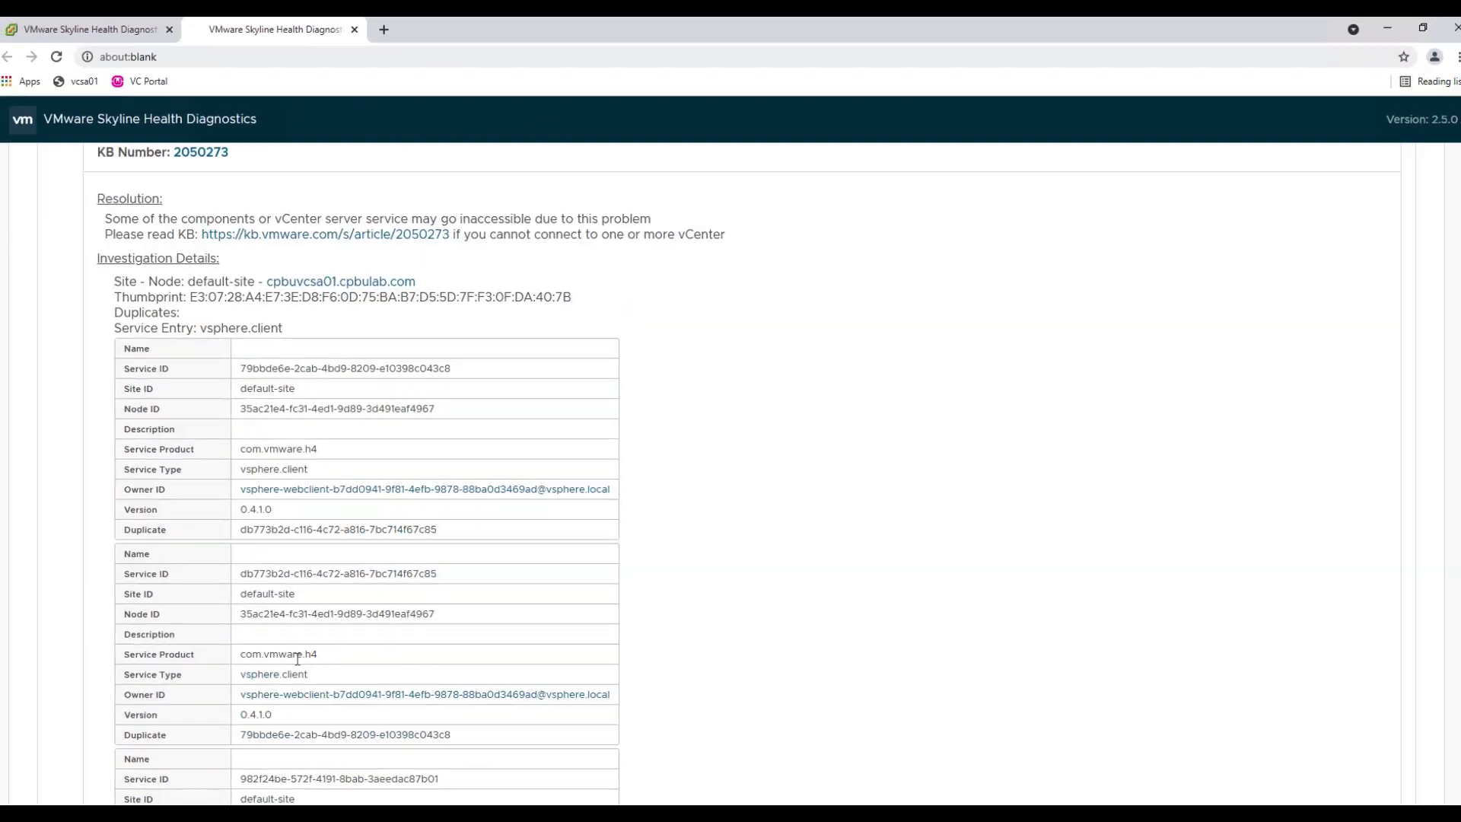
pyautogui.scroll(1, 303, 658)
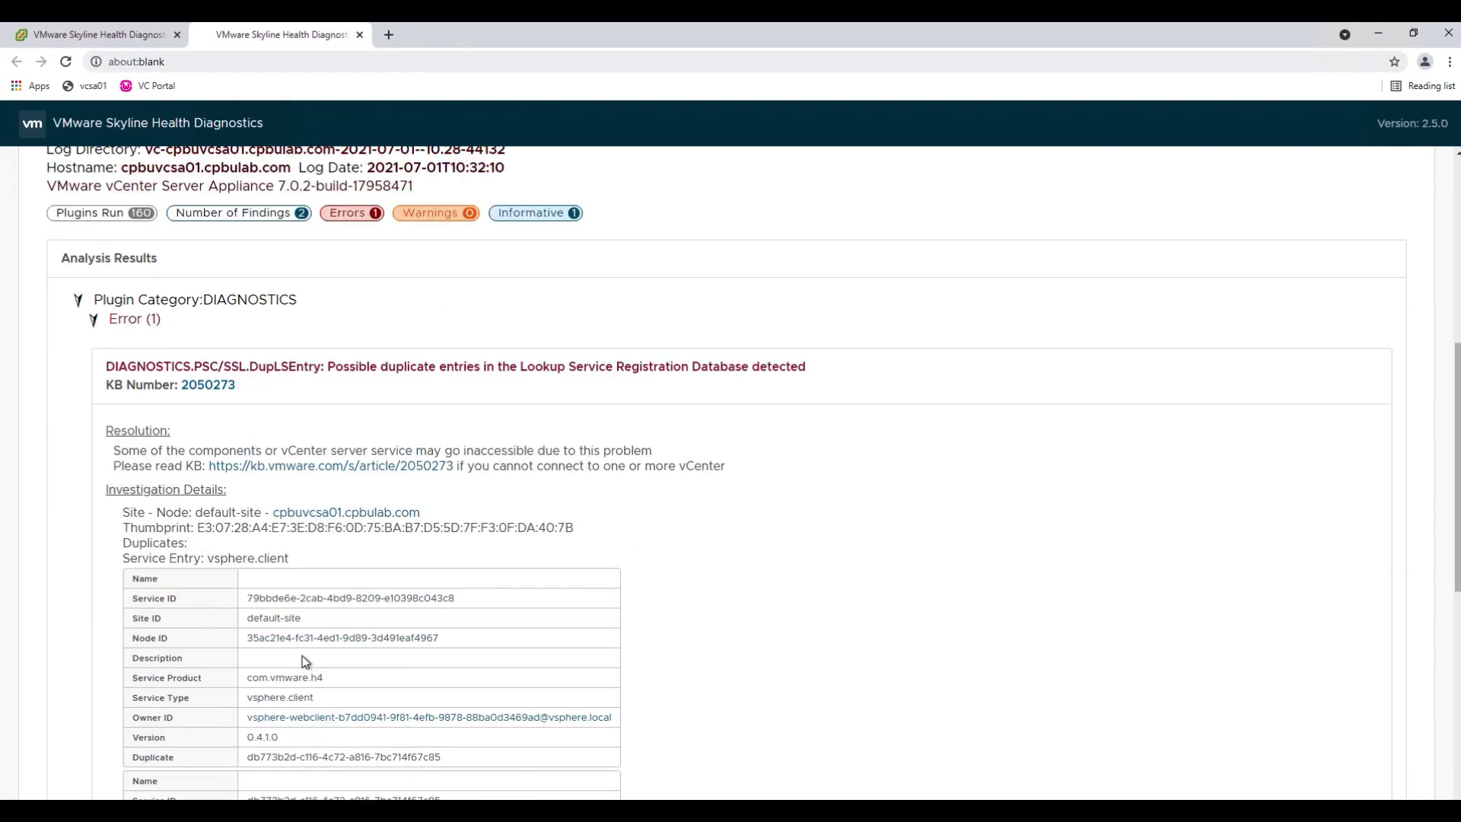
pyautogui.click(93, 319)
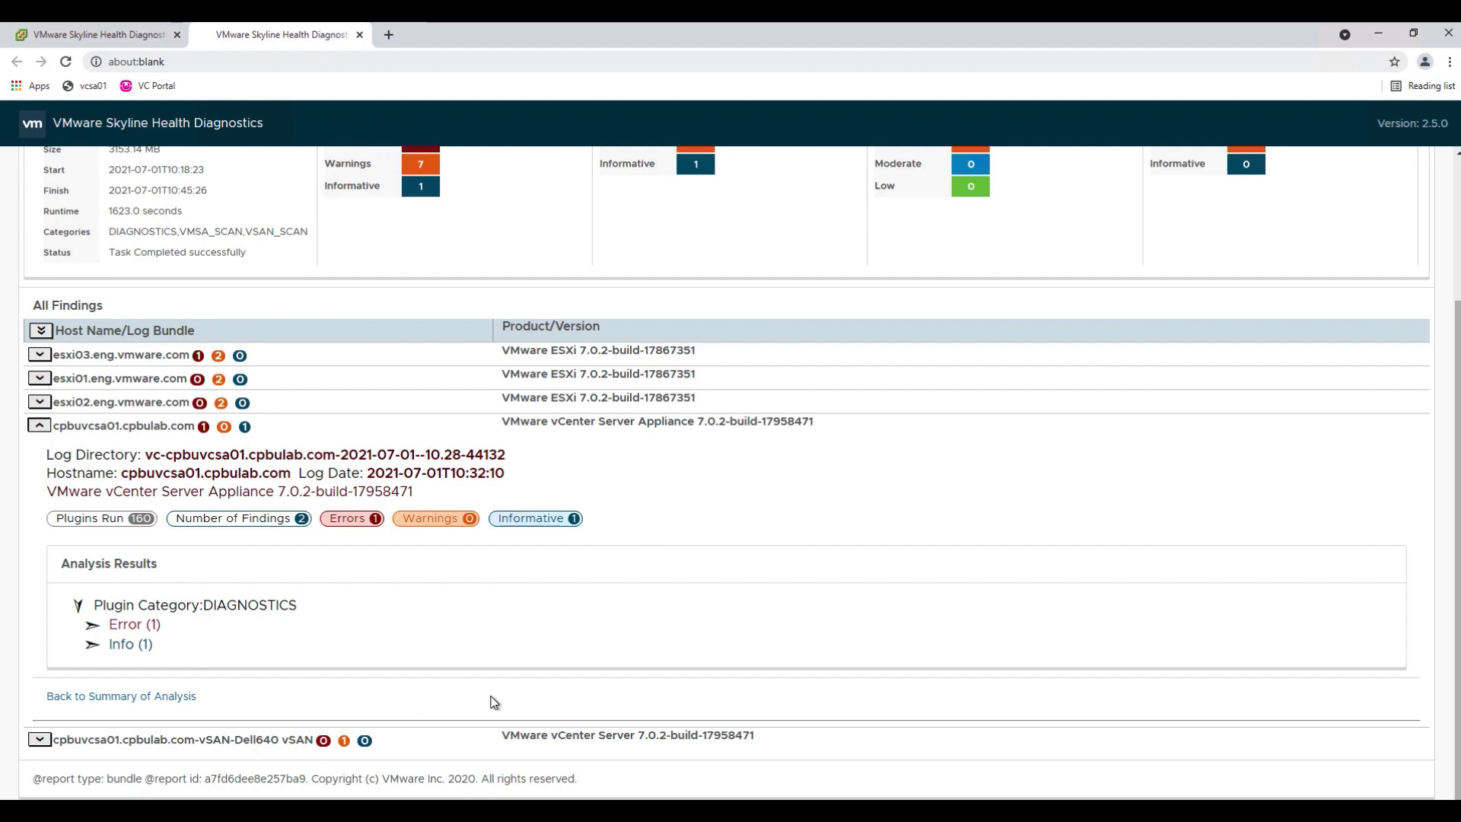
pyautogui.scroll(3, 492, 703)
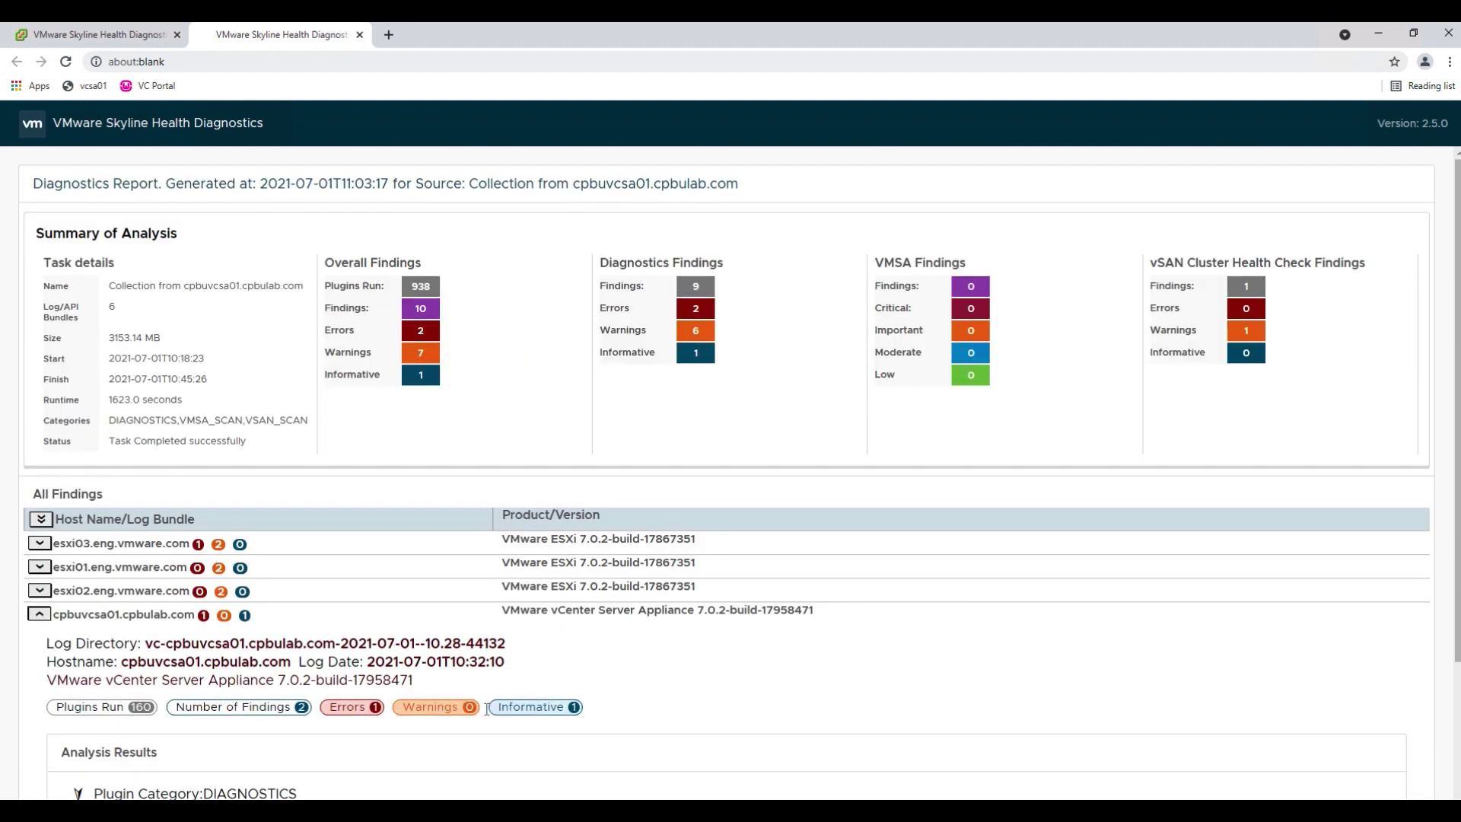